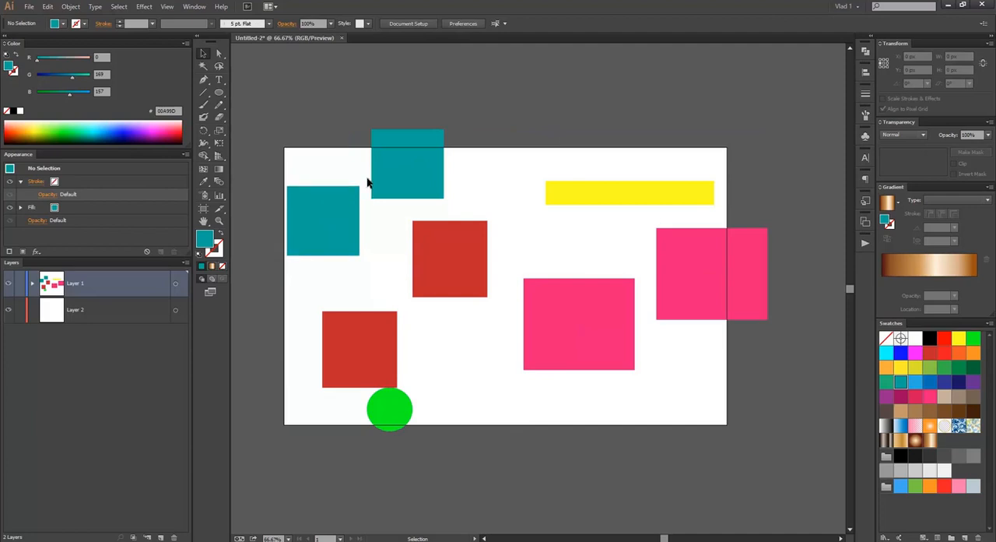
Step: Move the left teal square to the artboard's upper-left corner and centre the other teal square on it, shrunk to about 117 × 112 px
left_click_drag(319, 221, 323, 186)
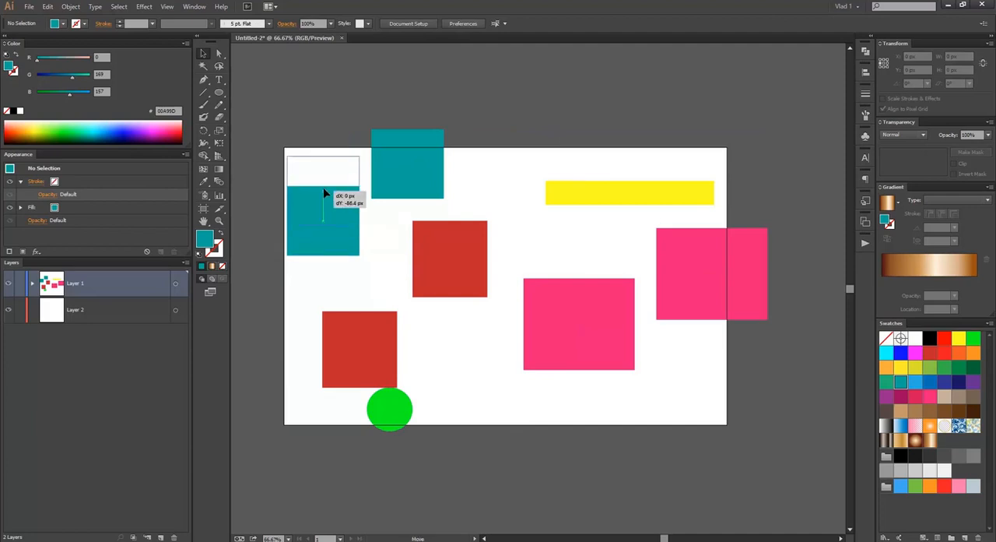
left_click(400, 166)
left_click_drag(443, 132, 331, 186)
Step: Fill the smaller square with magenta (FF00FF) and send the large teal square to the back
left_click(915, 352)
left_click(376, 175)
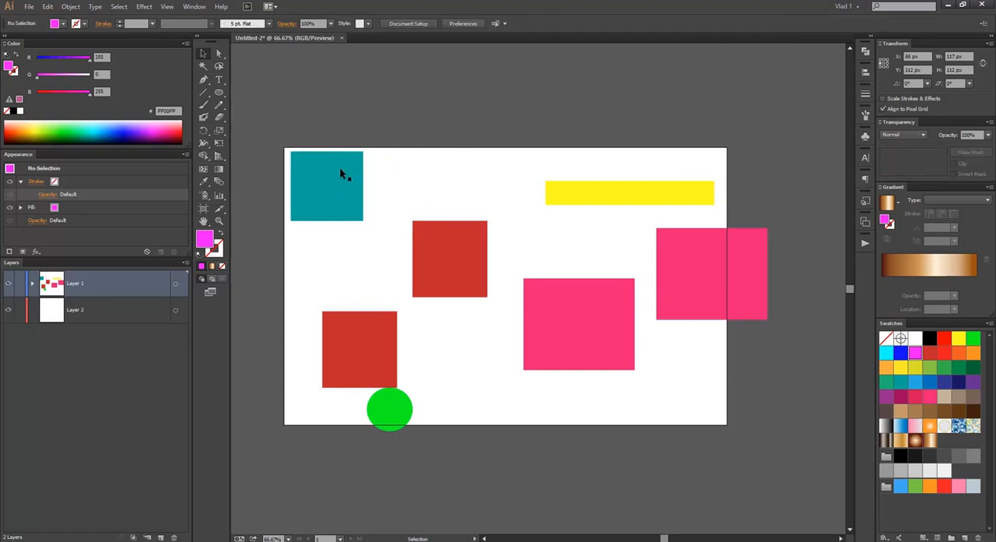
left_click(331, 178)
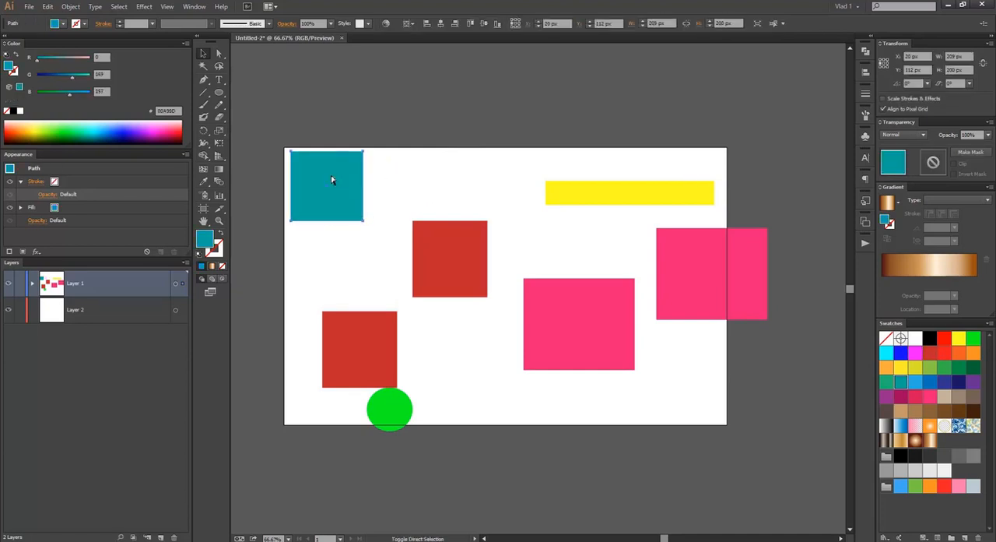
key("ctrl+bracketleft")
right_click(355, 166)
mouse_move(414, 327)
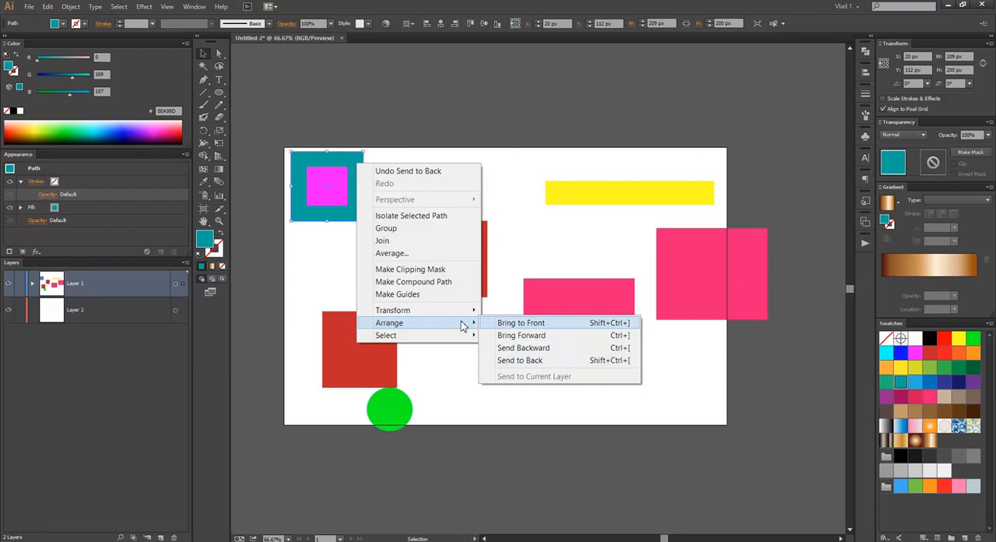
left_click(515, 116)
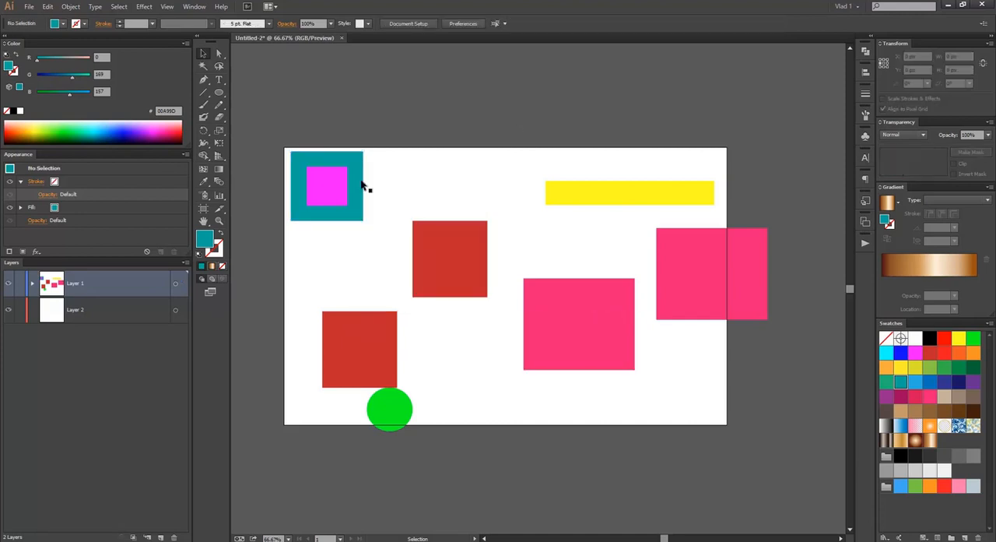
Step: Make a compound path from the teal square and the magenta square on top of it
left_click(322, 172)
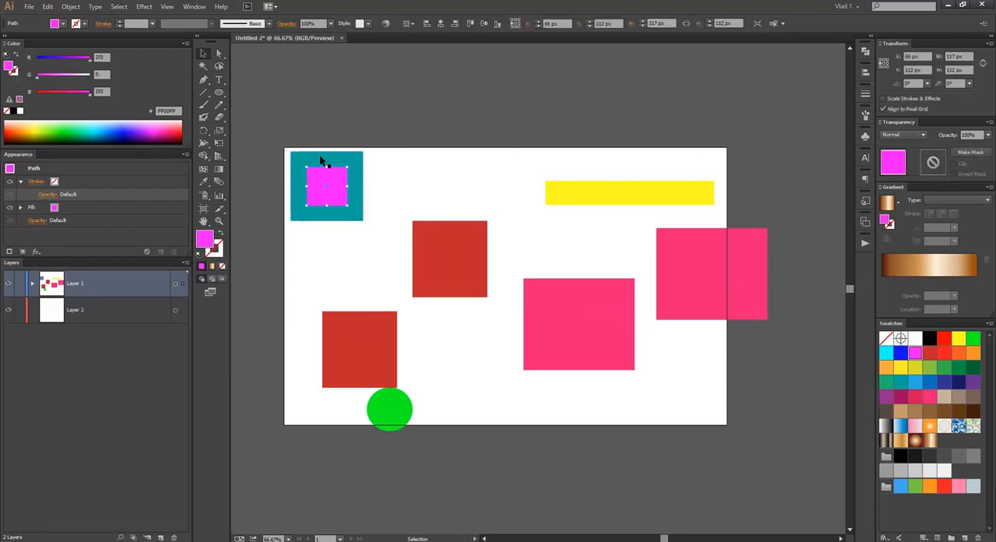
left_click_drag(267, 130, 385, 252)
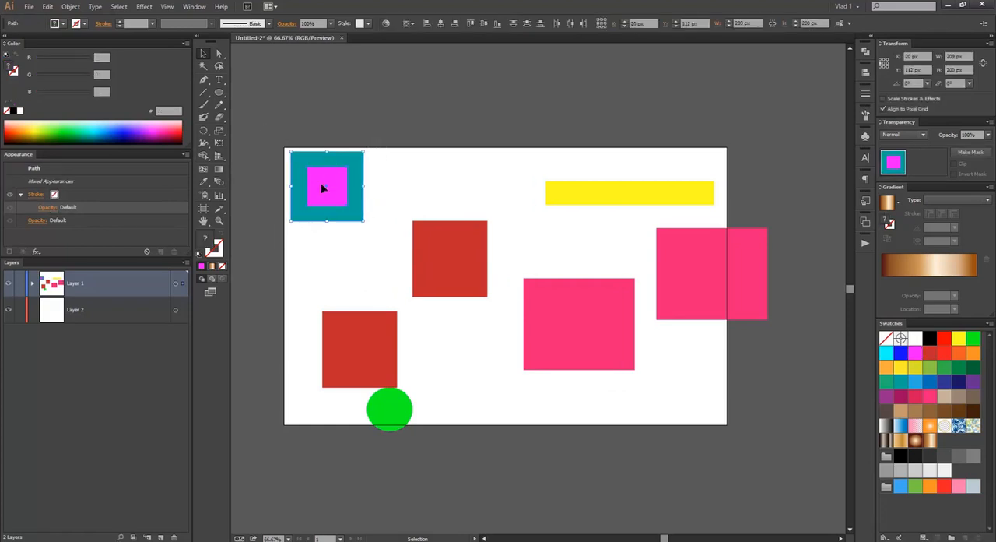
right_click(325, 188)
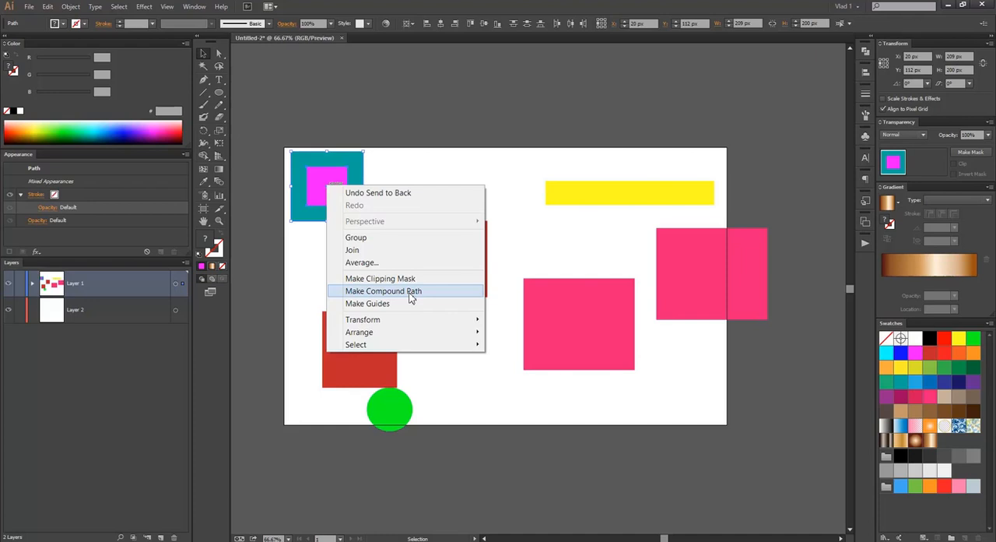
left_click(301, 117)
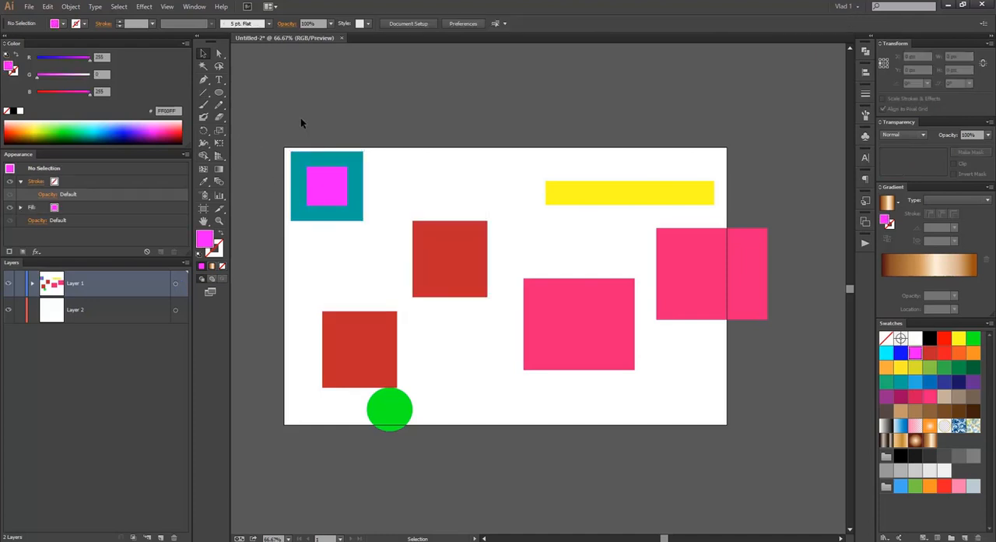
left_click(345, 218)
left_click(70, 6)
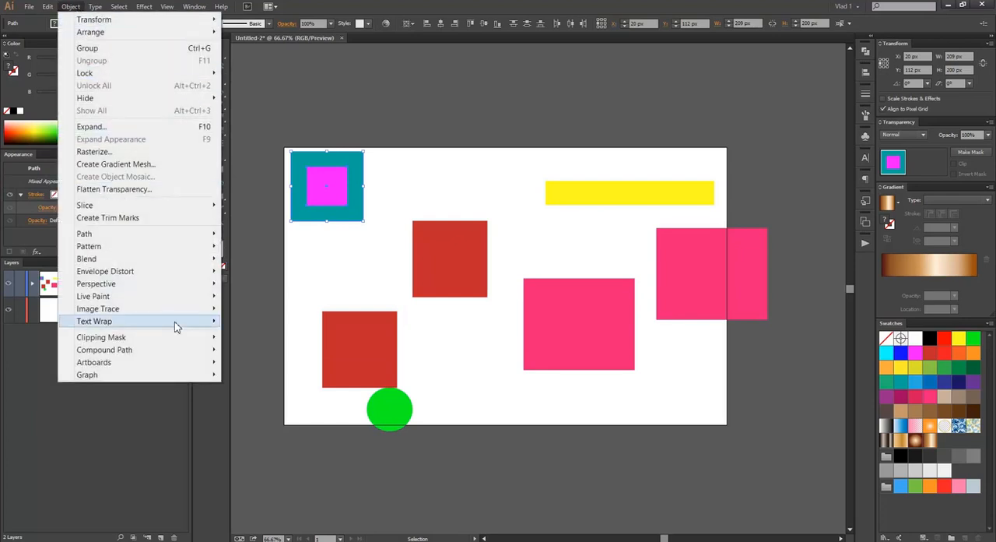
mouse_move(176, 352)
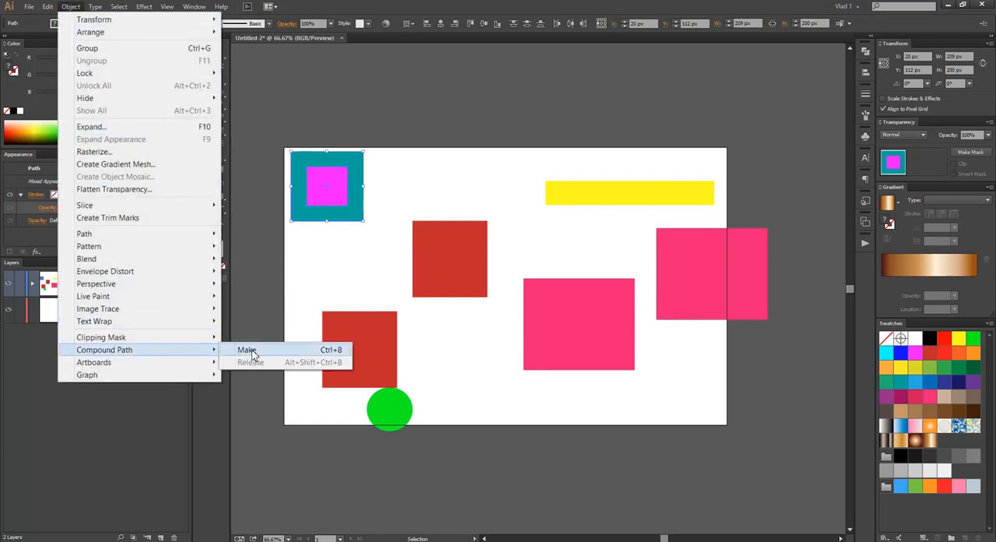
left_click(251, 352)
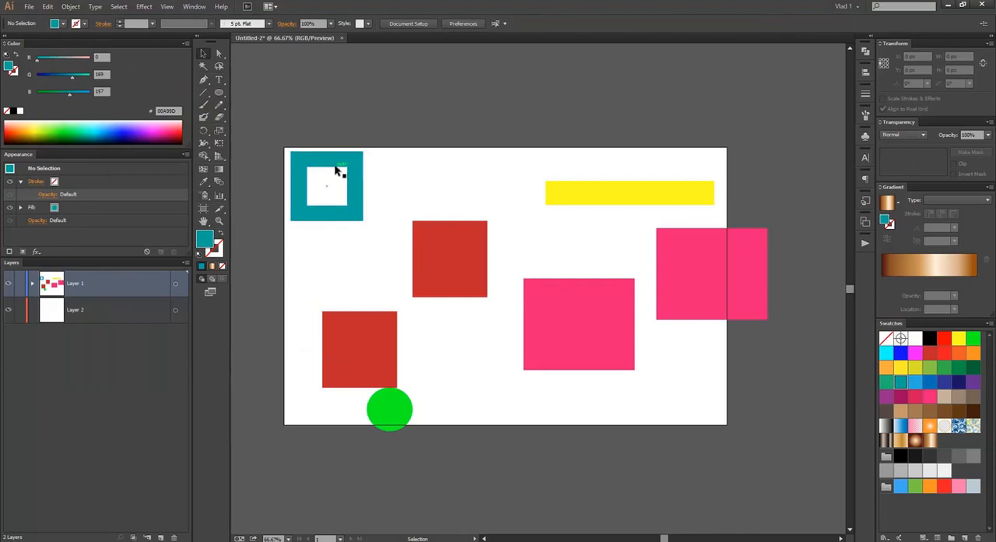
left_click(459, 161)
Step: Isolate the teal compound path, reduce its inner hole to about half its height from the upper edge, and exit isolation
left_click(304, 193)
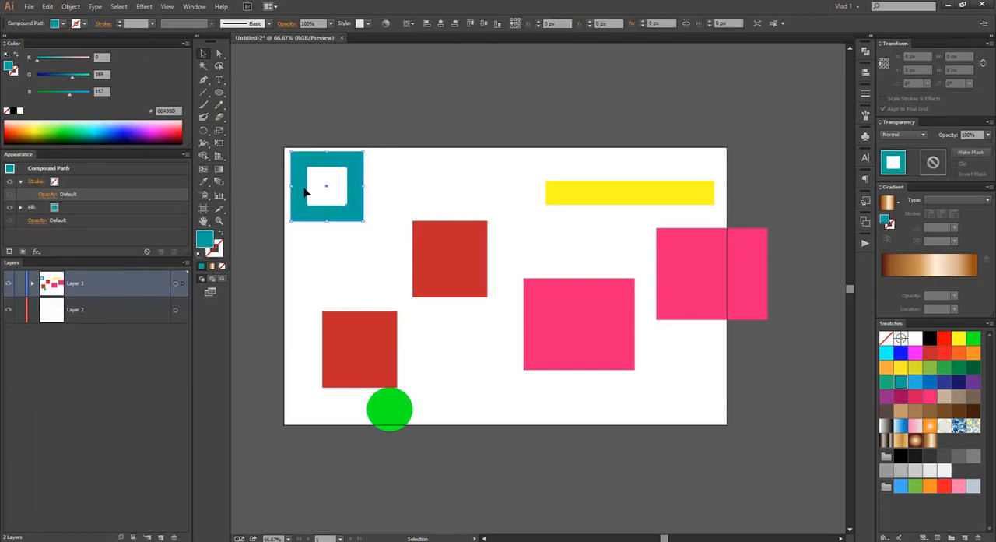
right_click(301, 178)
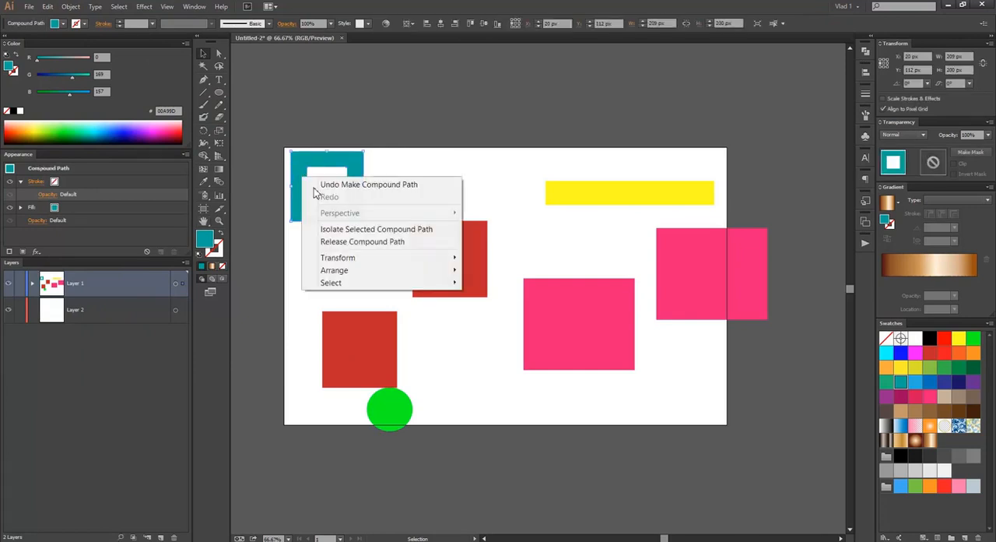
left_click(366, 229)
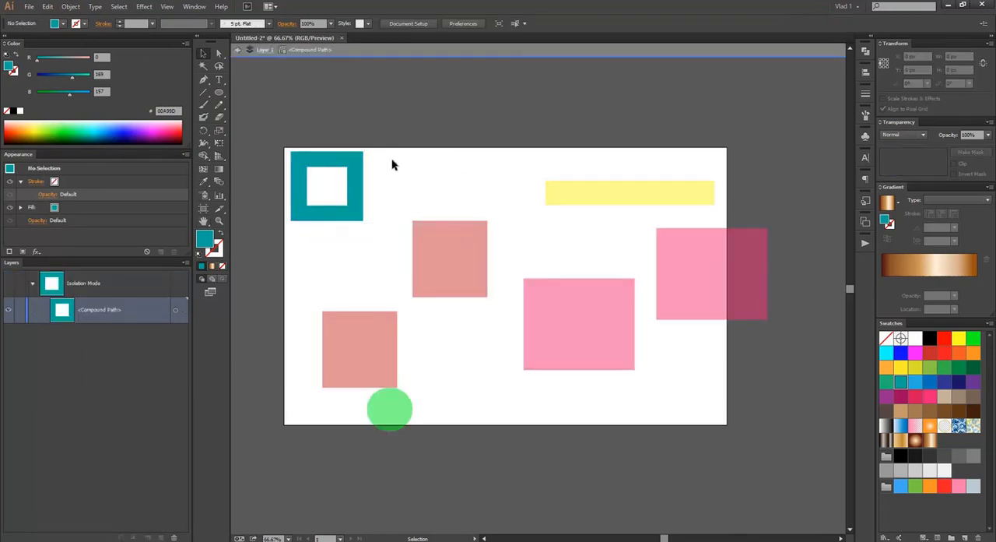
left_click(331, 168)
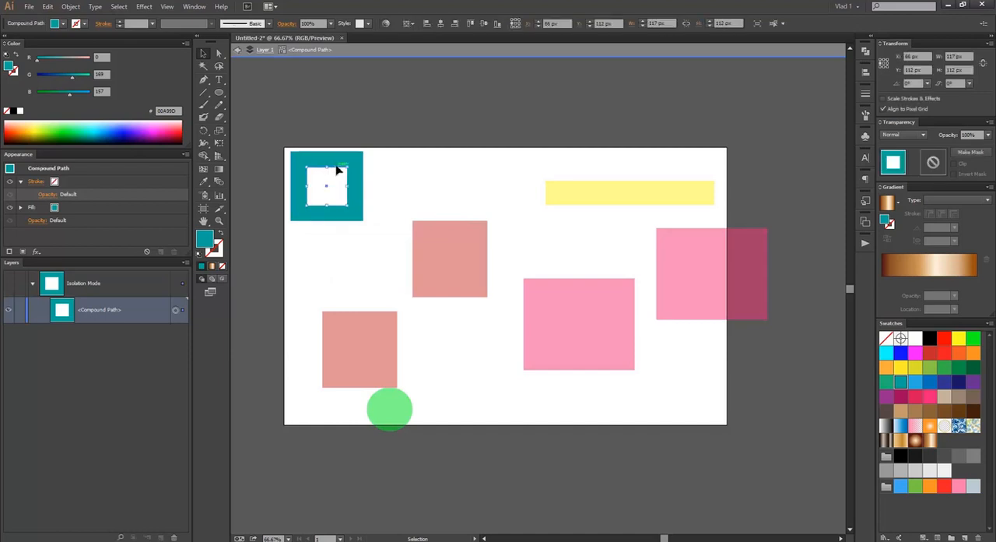
left_click_drag(327, 168, 331, 187)
left_click(360, 142)
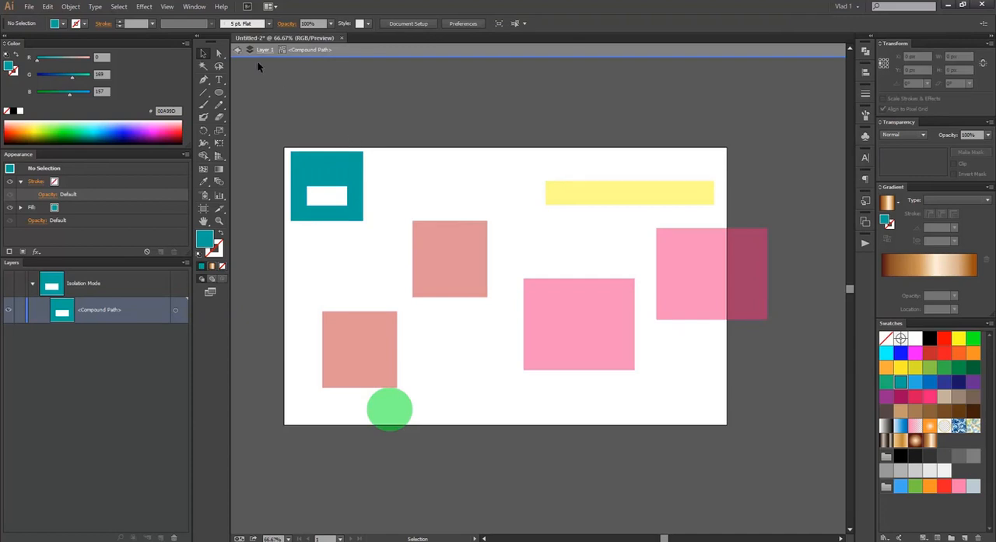
left_click(237, 49)
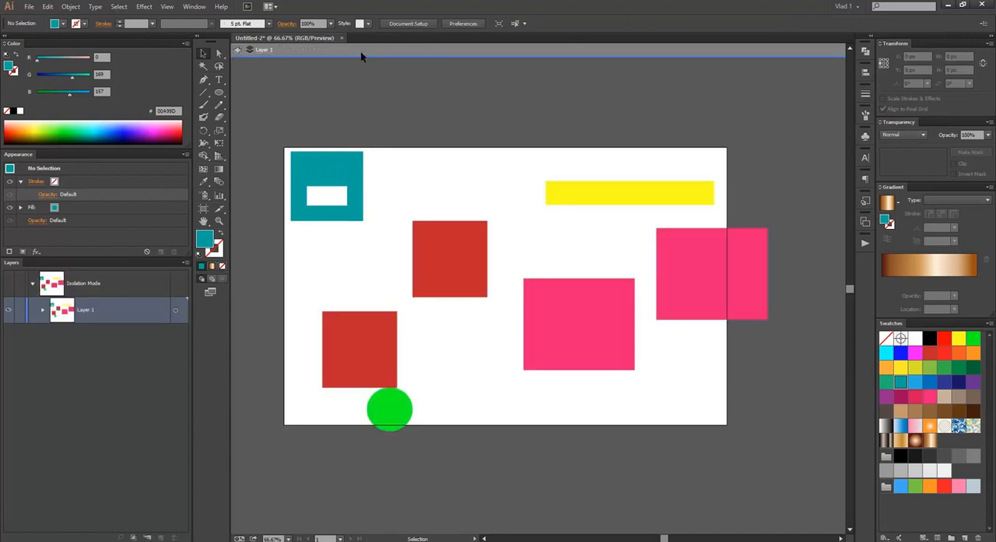
left_click(238, 49)
left_click(869, 56)
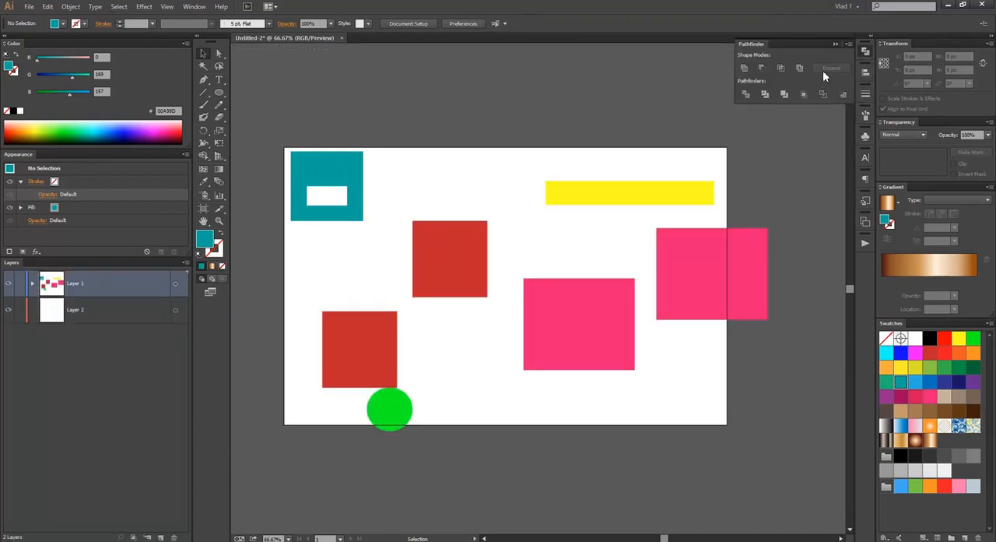
left_click(840, 46)
left_click(341, 156)
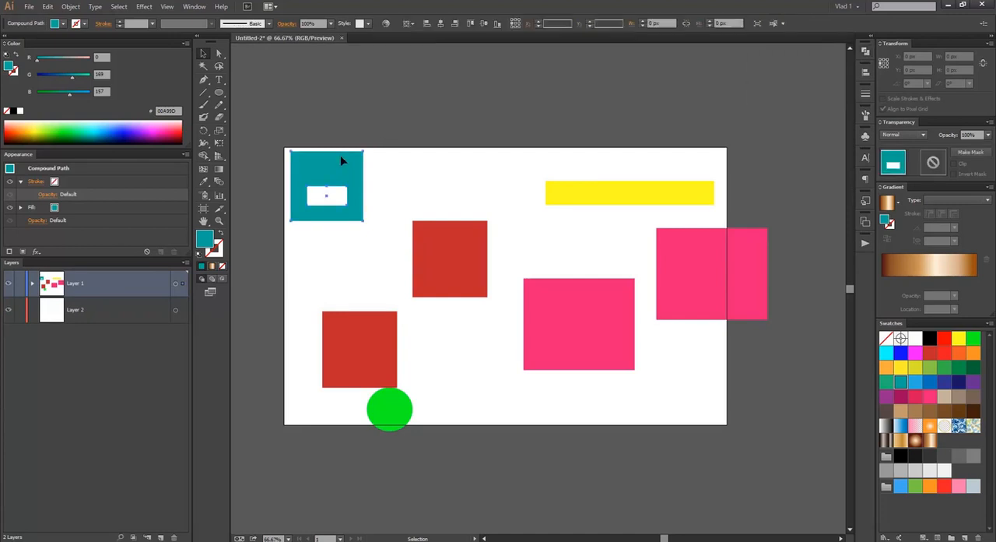
left_click(362, 122)
mouse_move(367, 140)
left_mouse_down()
mouse_move(365, 167)
mouse_move(364, 147)
left_mouse_up()
Step: Fill the upper red square near the artboard's middle with the brown-and-cream linear gradient
left_click(458, 245)
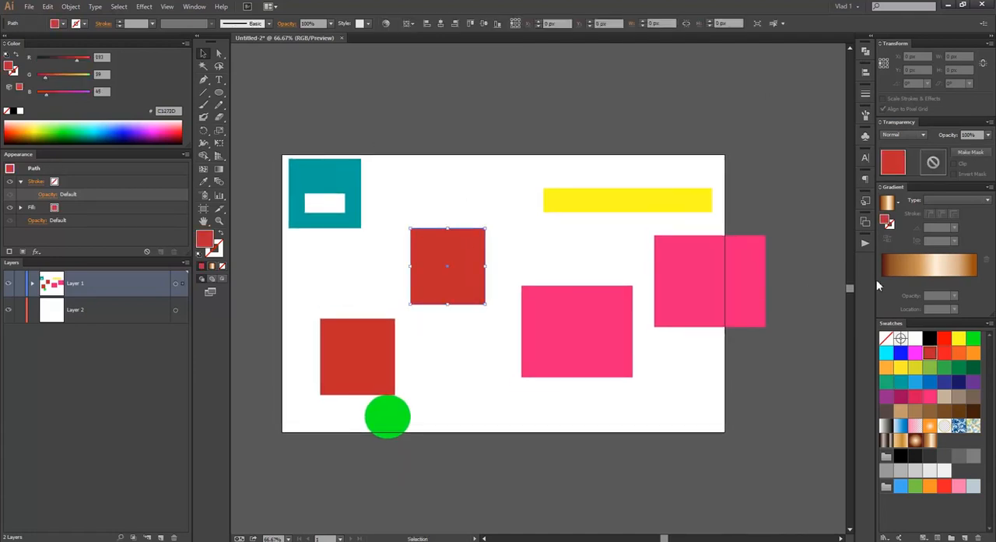
key("period")
left_click(503, 201)
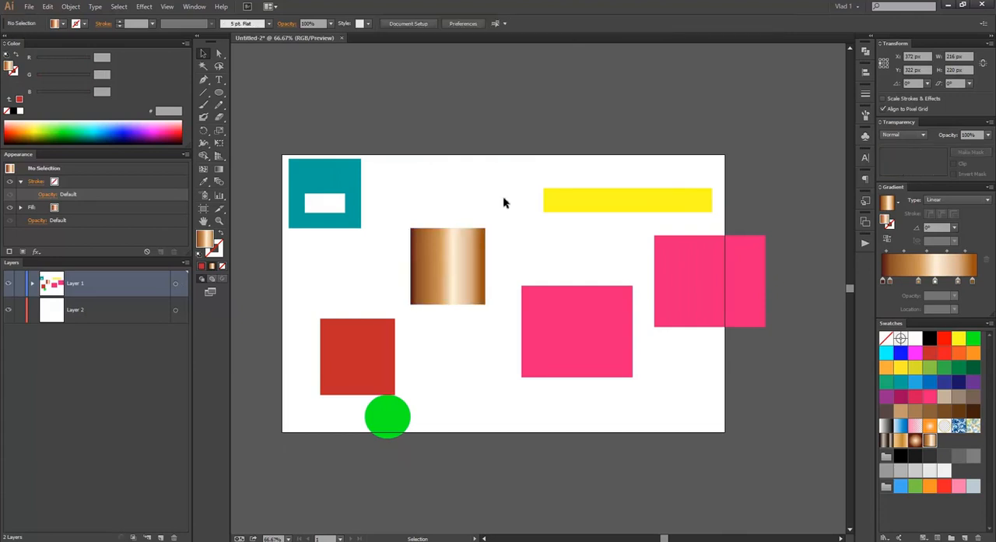
Step: Change the gradient type of the brown-and-cream square to Radial
scroll(490, 245, "up", 2)
scroll(512, 238, "down", 2)
scroll(512, 237, "up", 1)
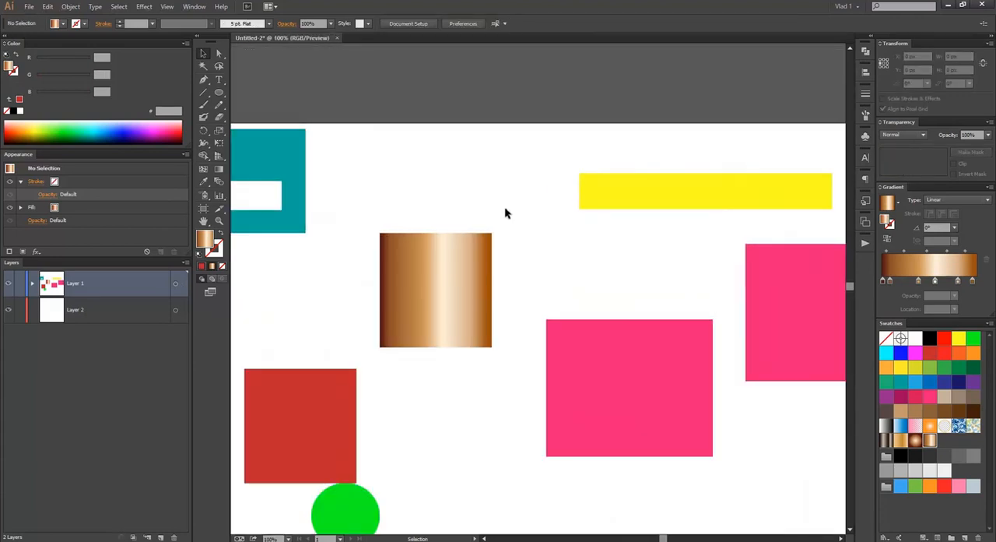
scroll(516, 226, "down", 1)
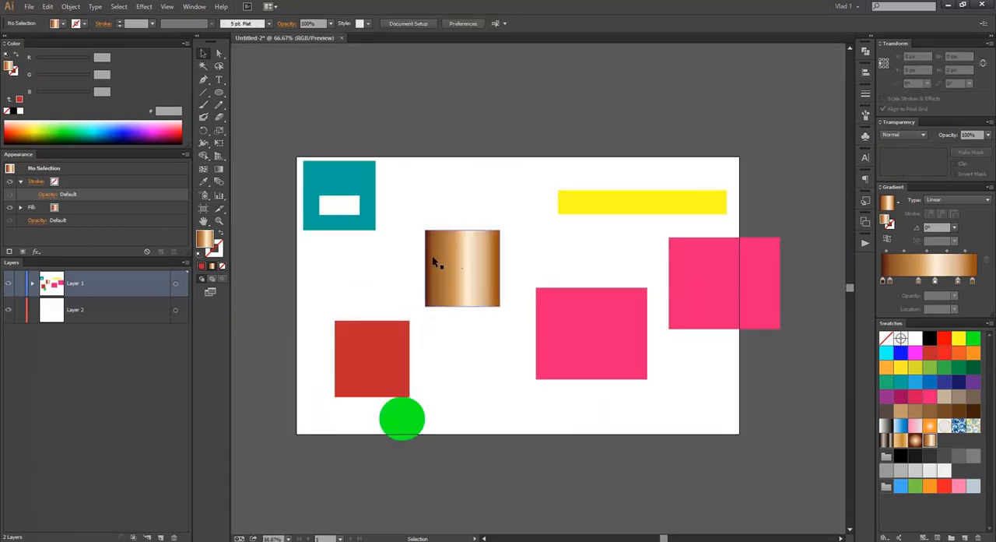
scroll(436, 262, "up", 1)
left_click(454, 260)
left_click(948, 199)
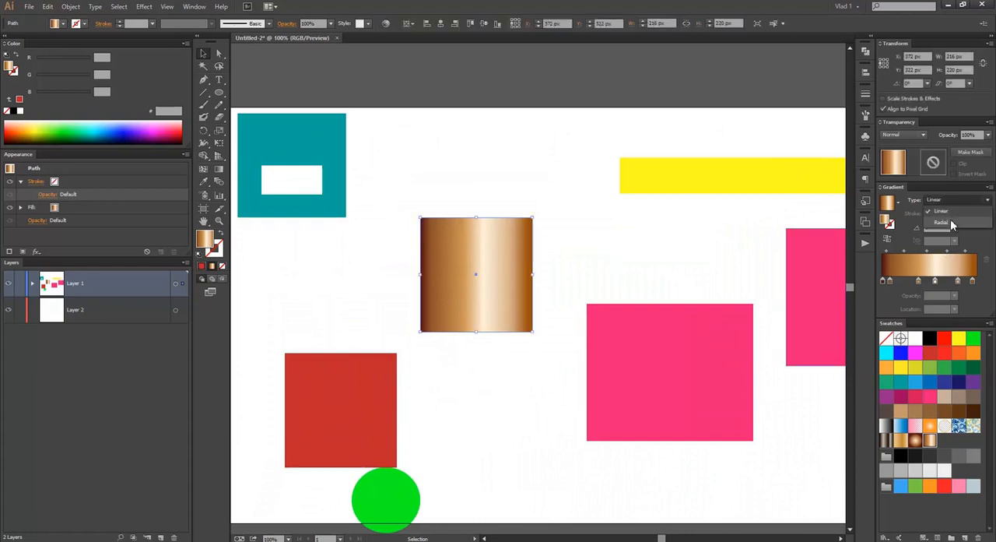
left_click(951, 219)
left_click(553, 229)
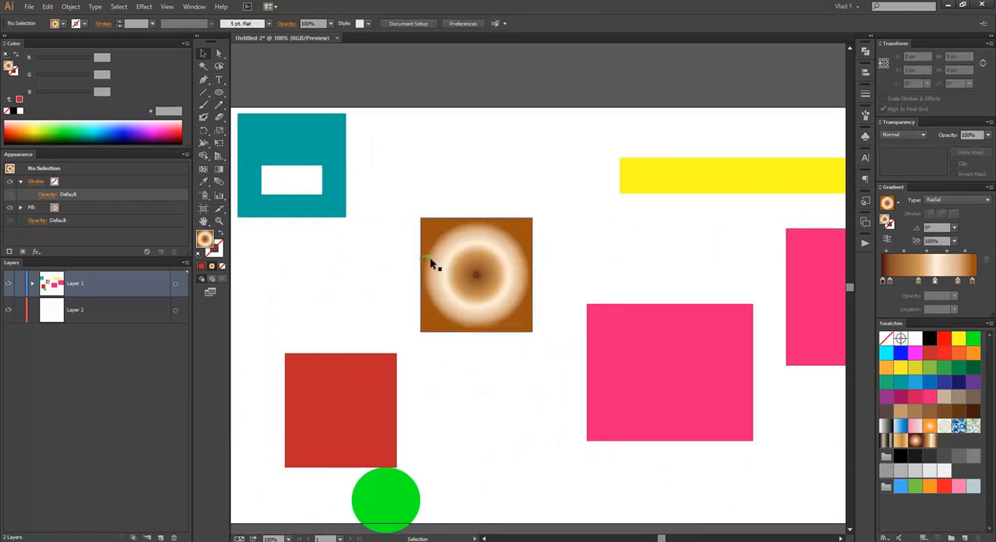
Step: Move the yellow rectangle across the middle of the radial gradient square and bring it to the front
left_click_drag(681, 179, 483, 280)
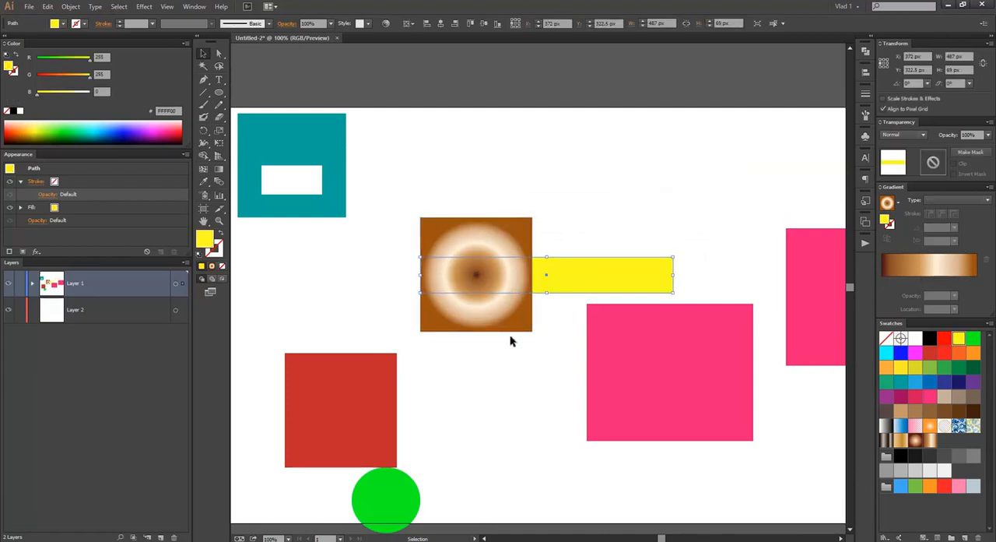
right_click(589, 260)
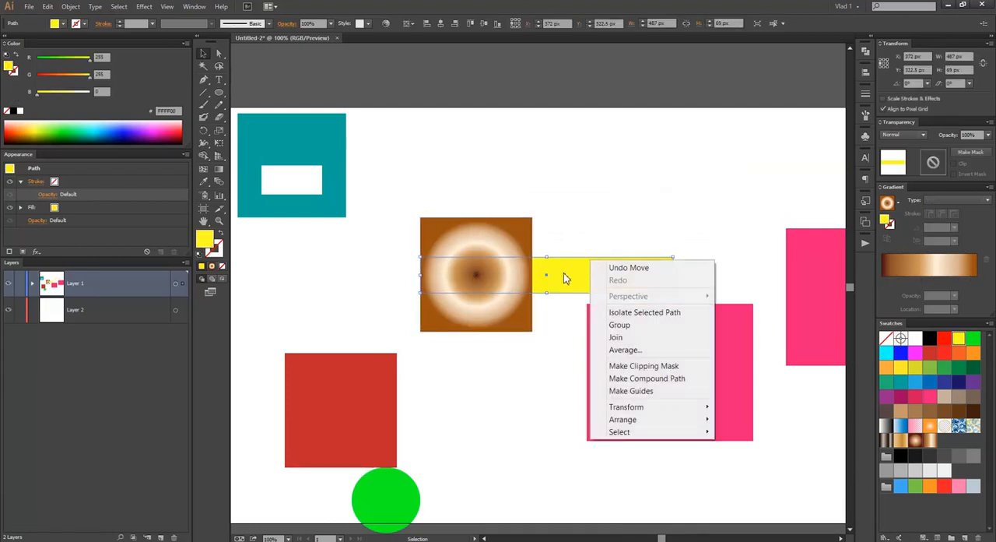
mouse_move(646, 421)
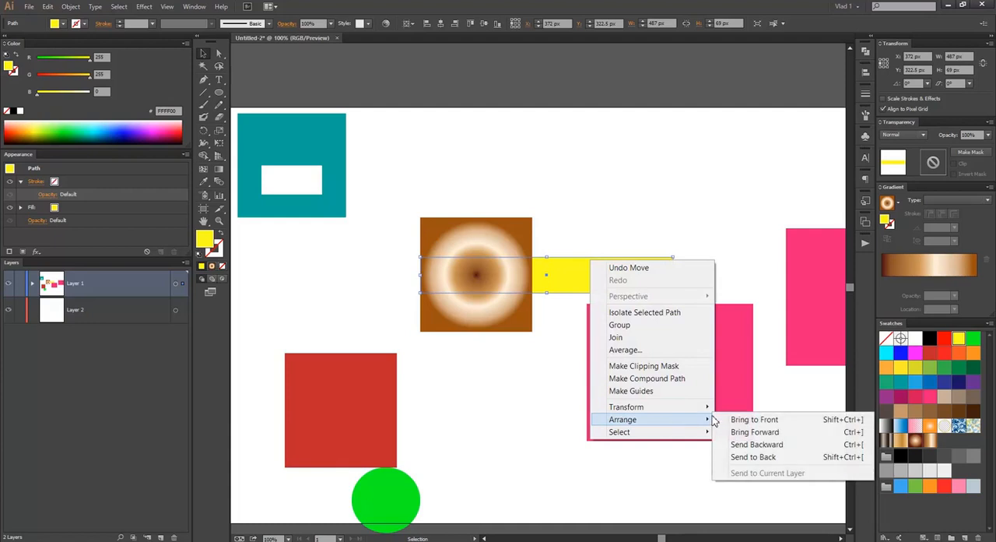
left_click(779, 421)
left_click(592, 192)
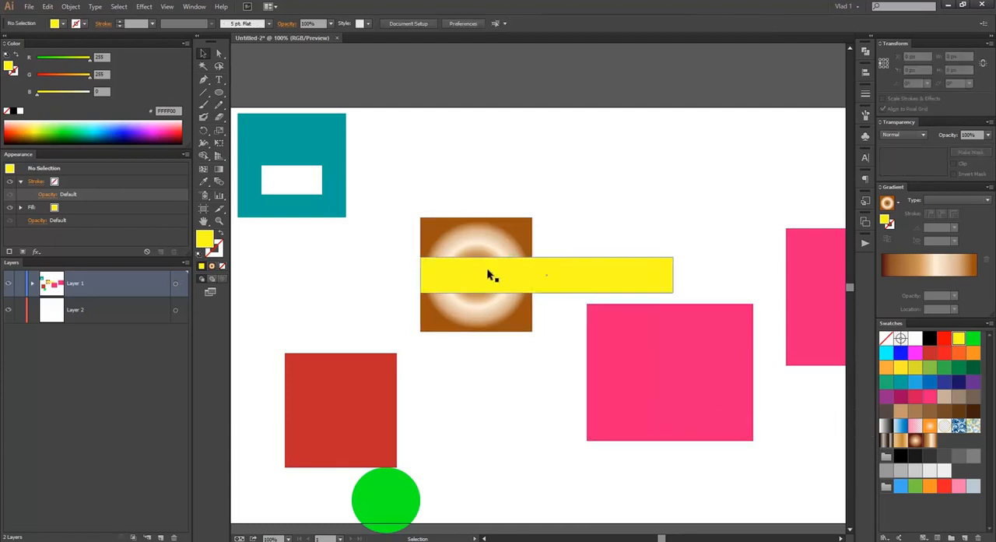
Step: Shift the yellow rectangle about 50 px left and use it as a clipping mask for the gradient square
left_click_drag(507, 283, 490, 282)
left_click(592, 202)
left_click_drag(403, 178, 545, 355)
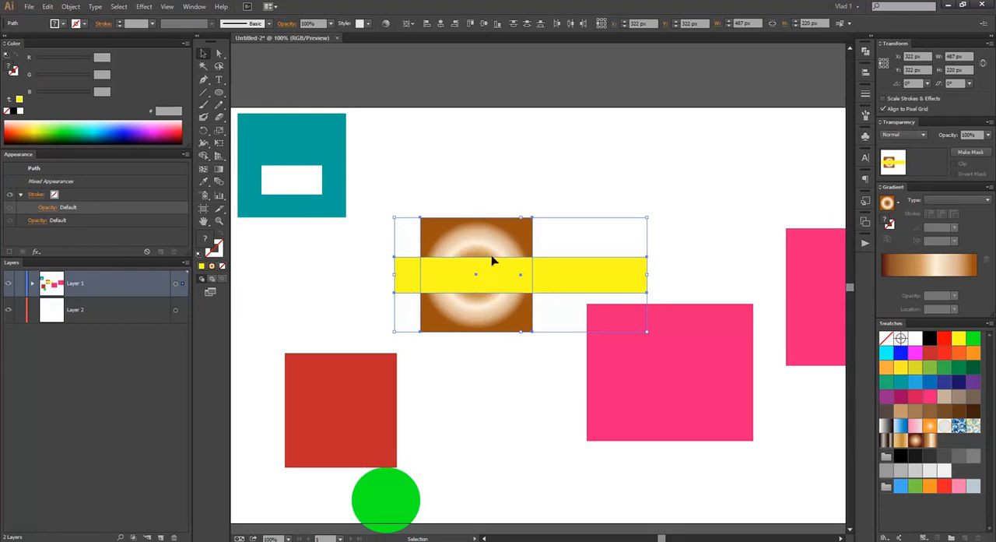
right_click(459, 282)
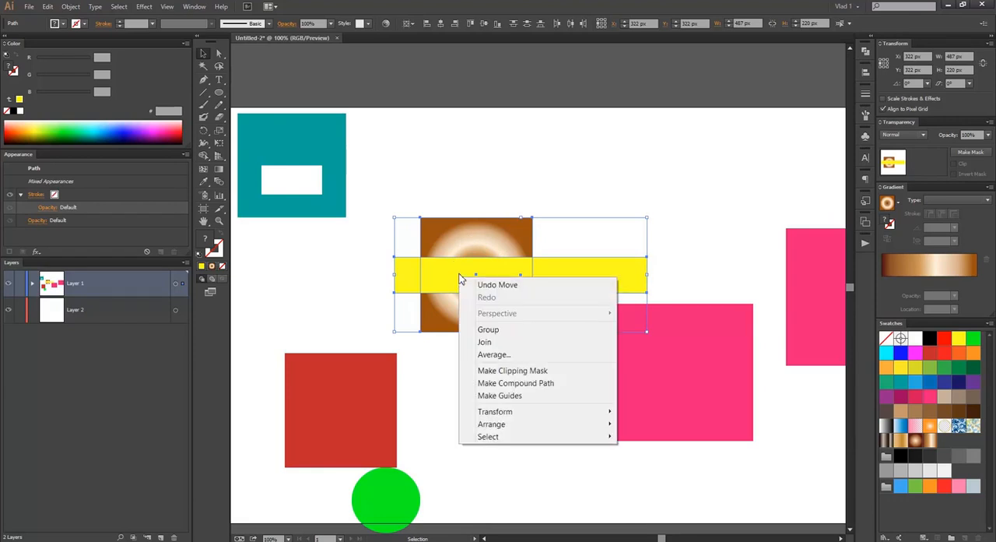
left_click(518, 371)
left_click(455, 219)
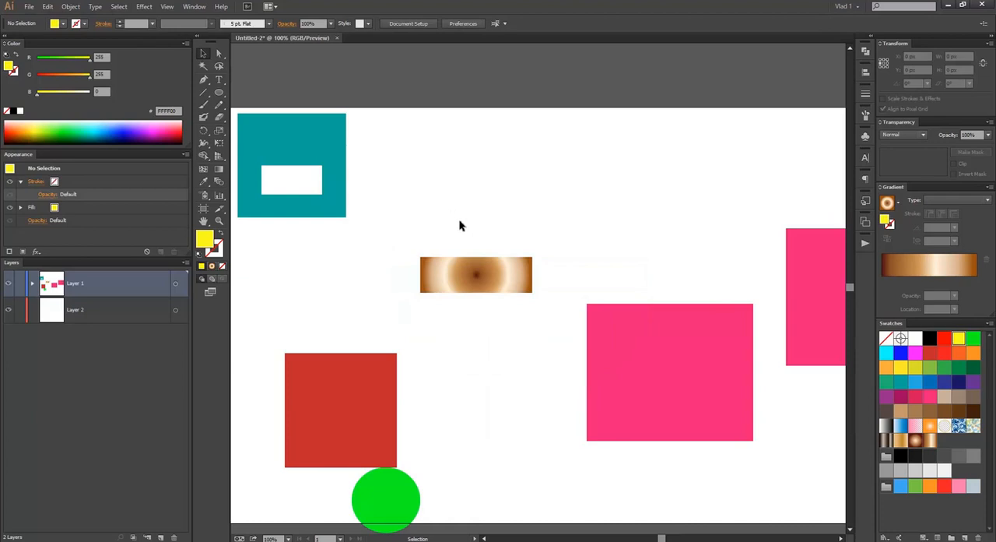
Step: Switch to the masked gradient's contents and move the clip group about 11 px right and 18 px up
left_click(534, 270)
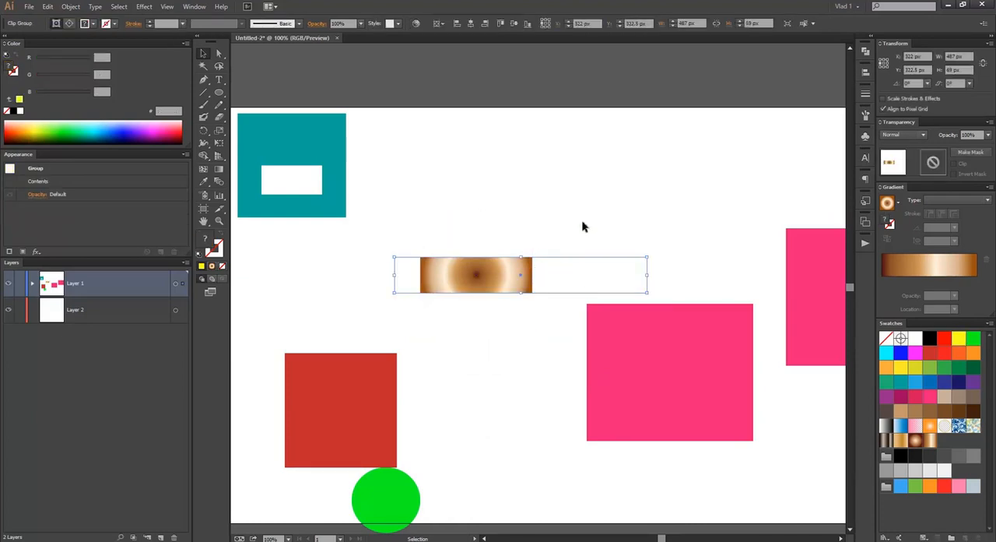
right_click(446, 273)
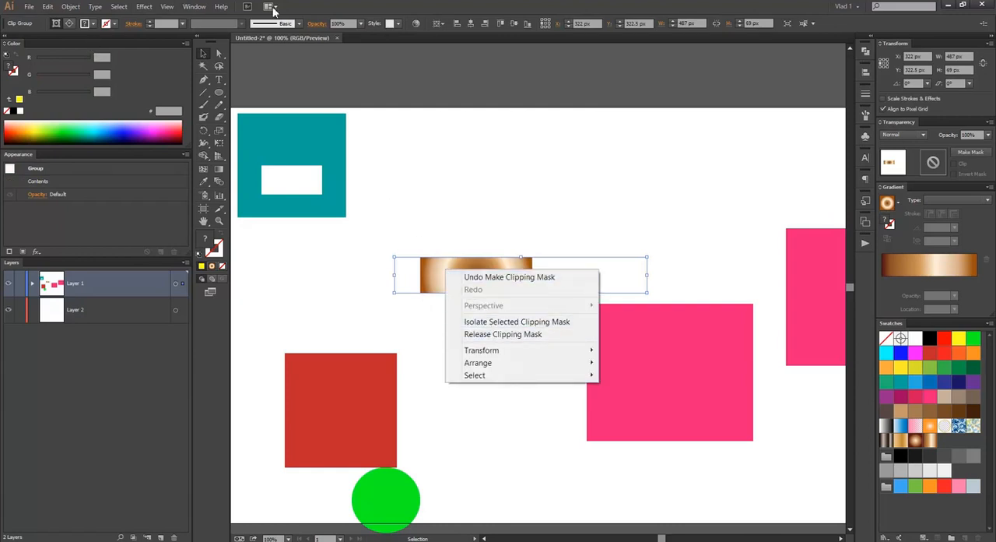
left_click(309, 10)
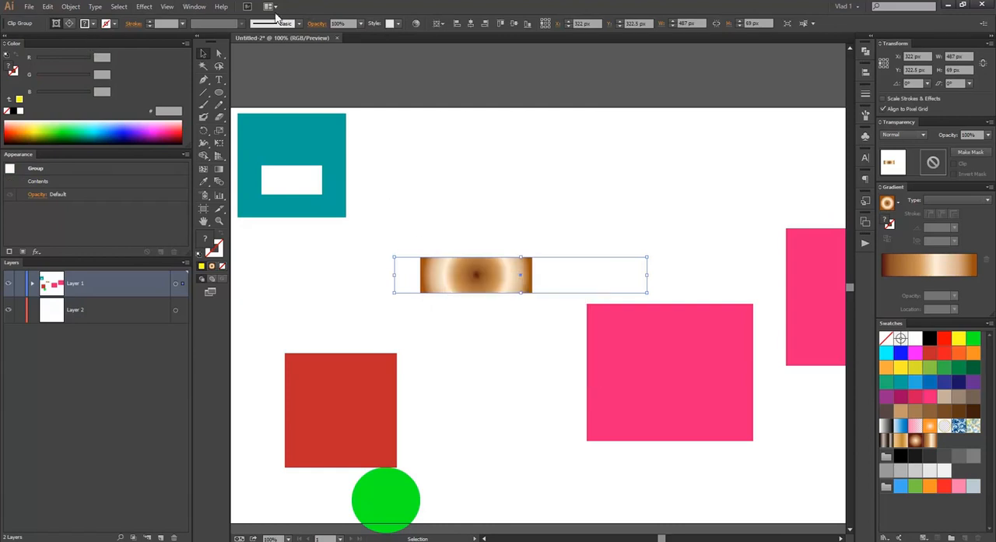
left_click(70, 24)
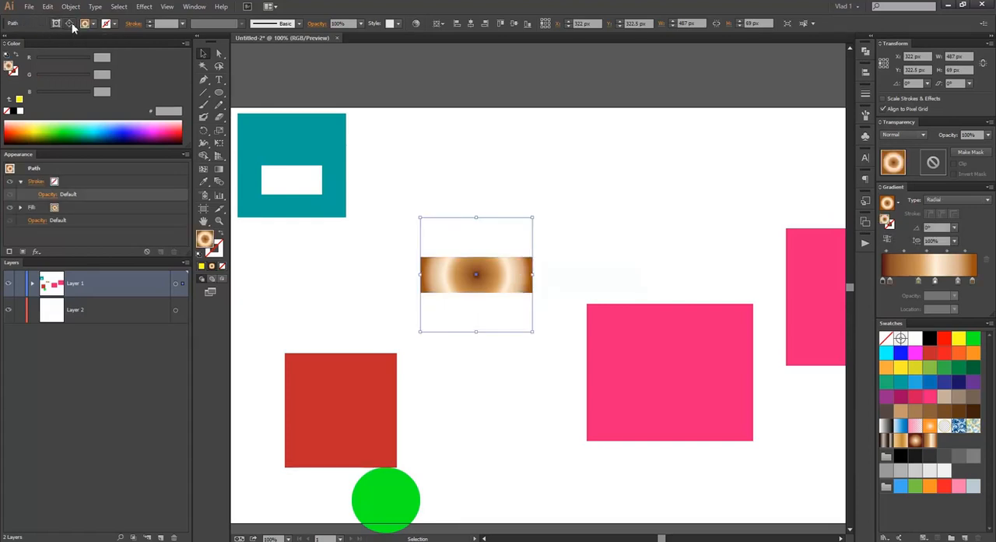
mouse_move(484, 277)
left_mouse_down()
mouse_move(460, 241)
mouse_move(489, 268)
left_mouse_up()
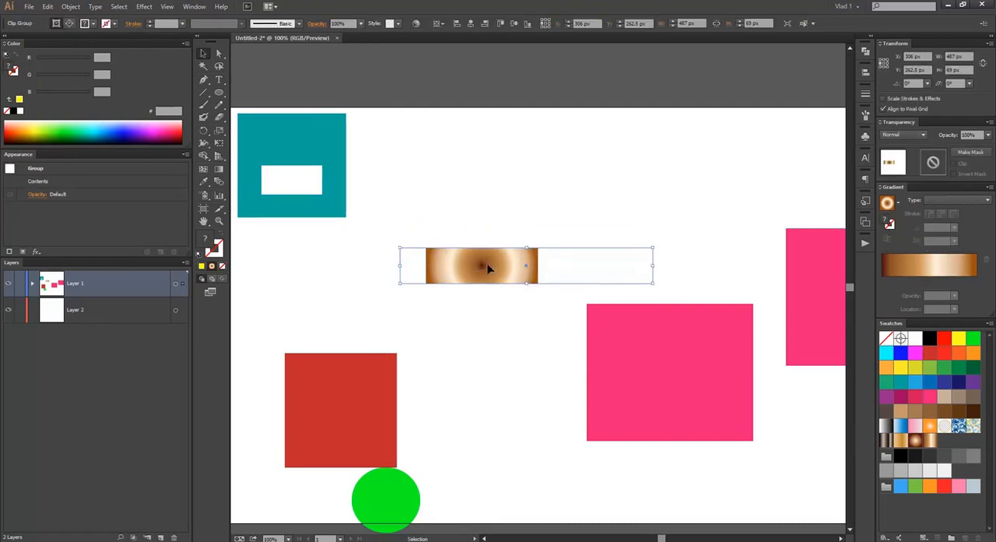
Step: Edit the clip group's contents and shift the radial gradient square down and left inside its mask
left_click(69, 24)
left_click_drag(459, 213, 444, 228)
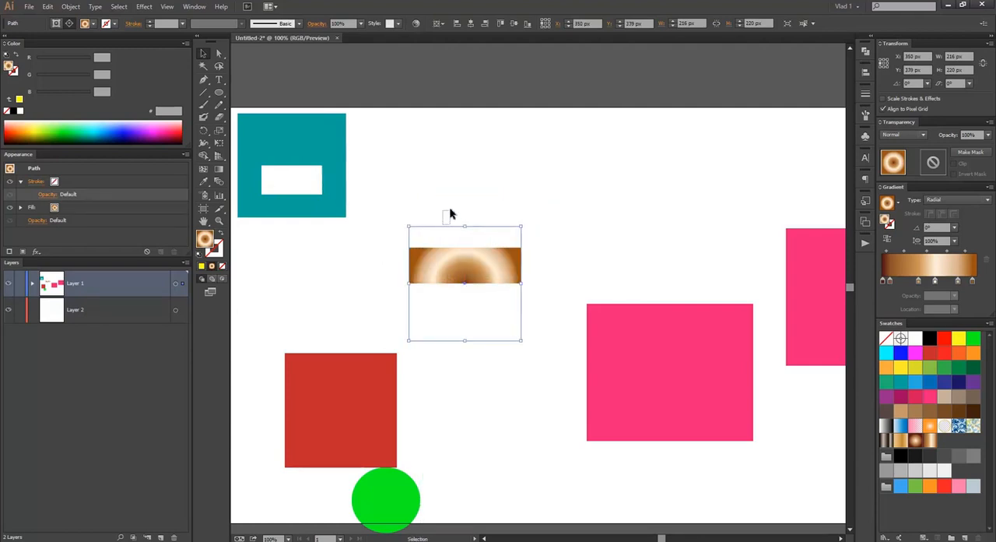
left_click(440, 238)
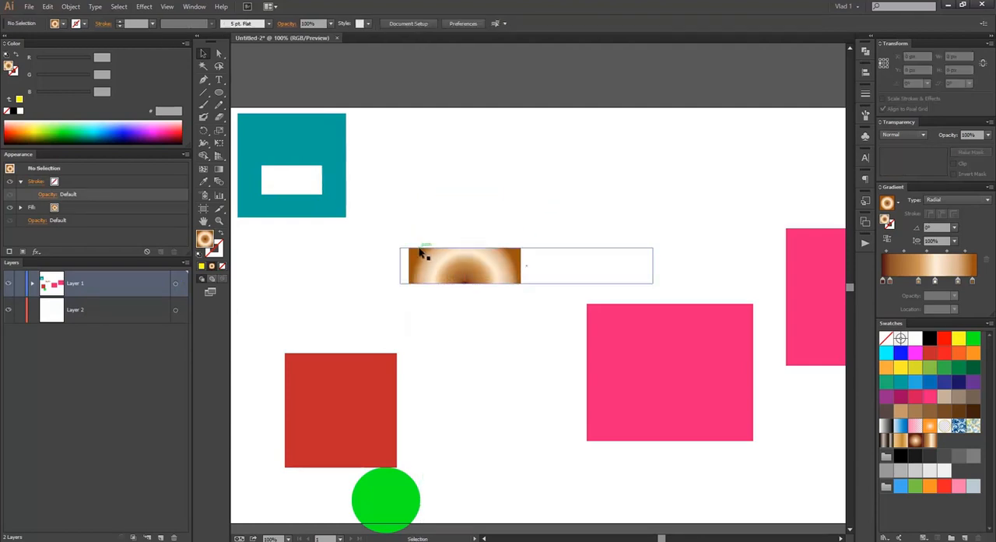
Step: Move the clipped gradient up near the artboard's upper edge and the red square to the artboard's middle
left_click_drag(489, 267, 457, 117)
left_click(480, 189)
left_click(461, 298)
left_click_drag(360, 405, 523, 303)
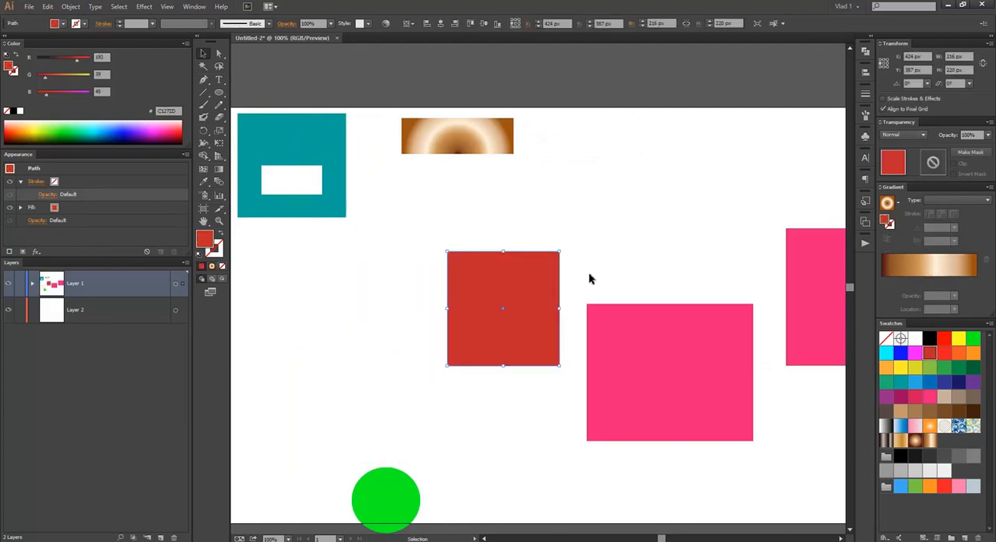
Step: Fill the red square with the White, Black linear gradient
left_click(897, 203)
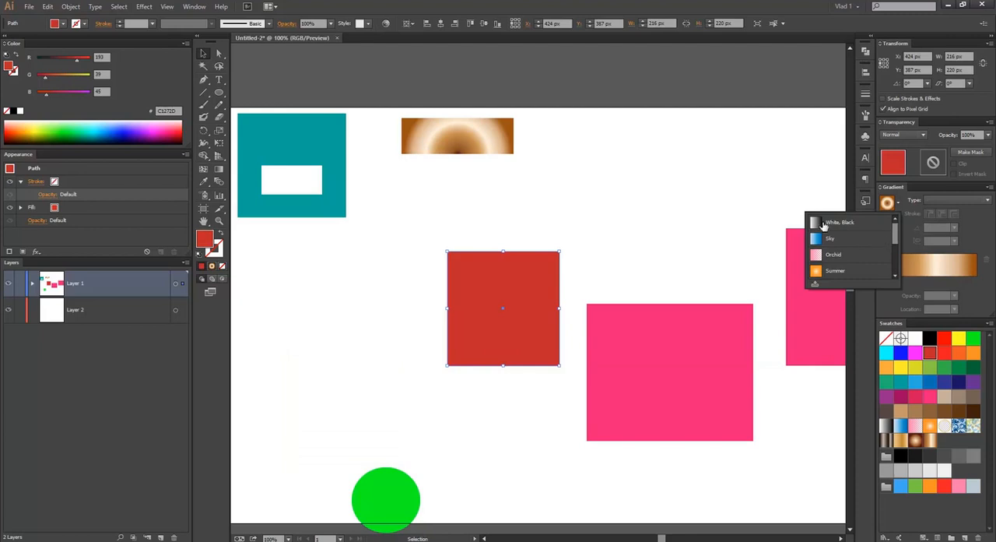
left_click(824, 225)
left_click(631, 203)
scroll(631, 204, "down", 2)
scroll(631, 204, "up", 2)
left_click_drag(622, 217, 557, 223)
left_click(487, 272)
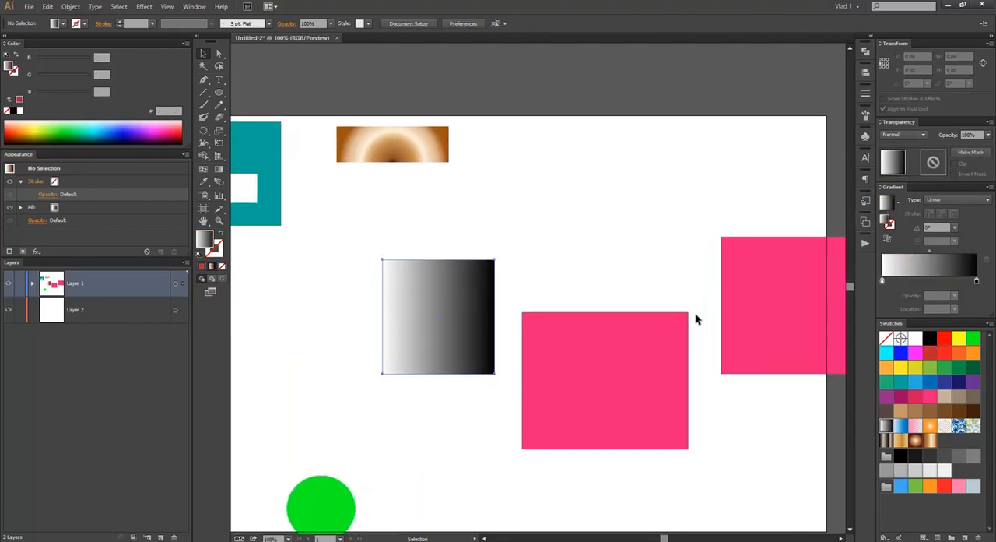
Step: Fill the gradient square with solid red and move the middle pink rectangle up and left beside it
left_click(944, 352)
left_click(519, 229)
left_click_drag(598, 334, 576, 307)
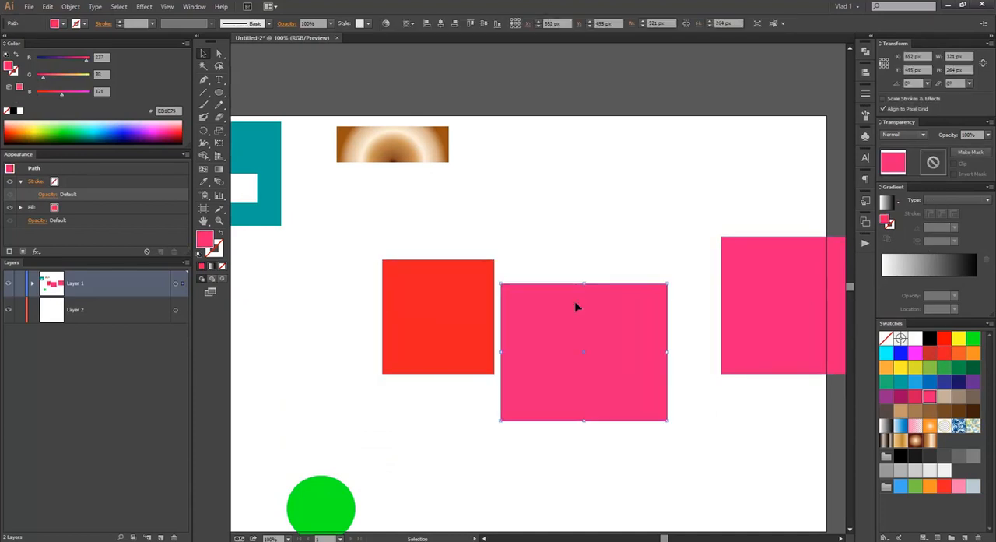
Step: Reapply the white-to-black linear gradient to the red square
left_click(492, 349)
left_click(887, 203)
Step: Shrink the middle pink rectangle to about 176 × 145 px and move it up beside the gradient square
left_click(618, 355)
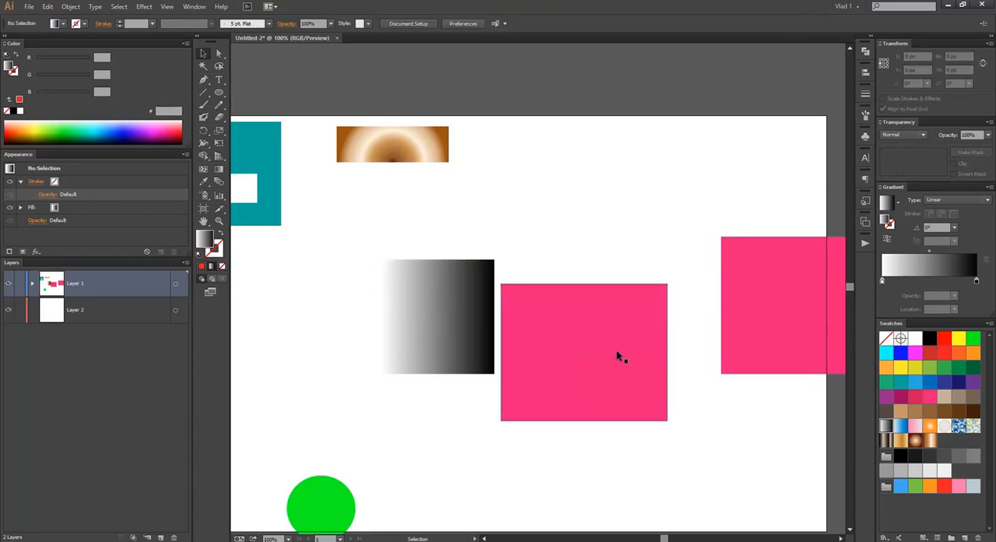
left_click_drag(668, 422, 592, 358)
left_click_drag(576, 330, 575, 270)
Step: Make an opacity mask for the white-to-black gradient square and turn off its Clip option
left_click(461, 315)
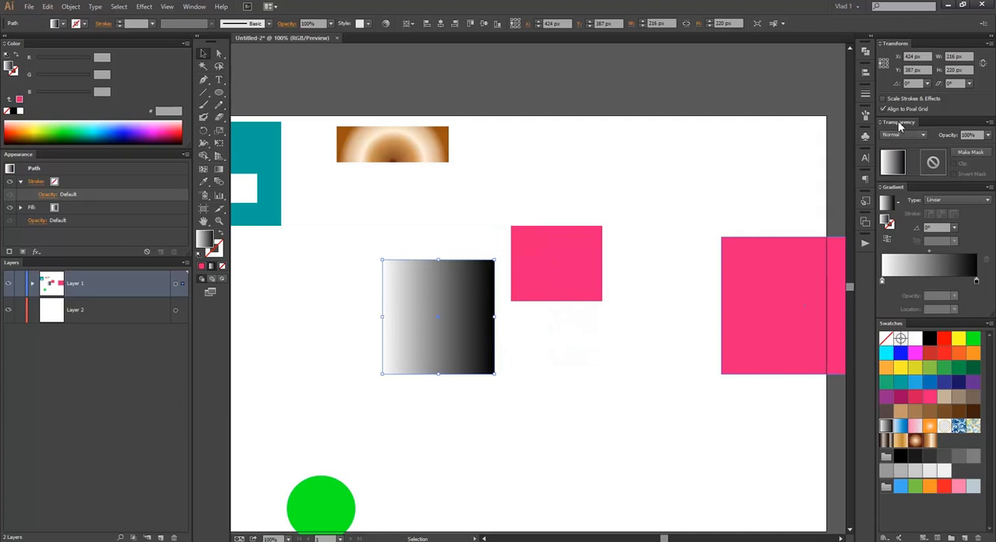
left_click(188, 8)
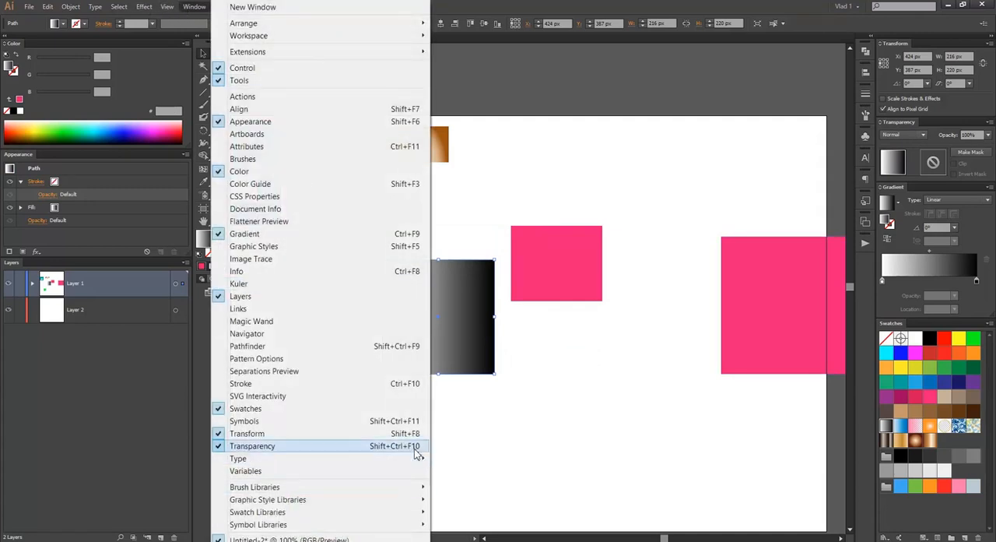
left_click(993, 240)
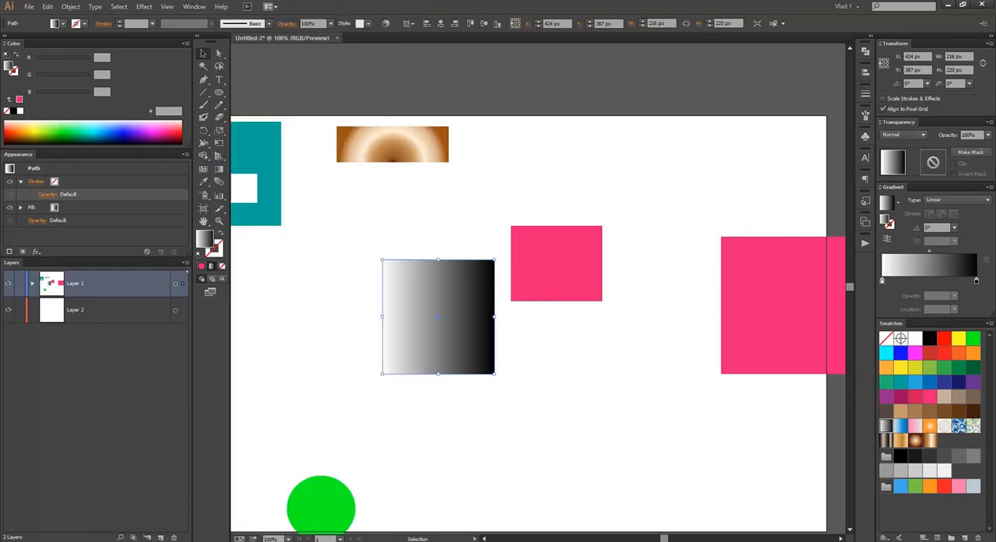
left_click(983, 156)
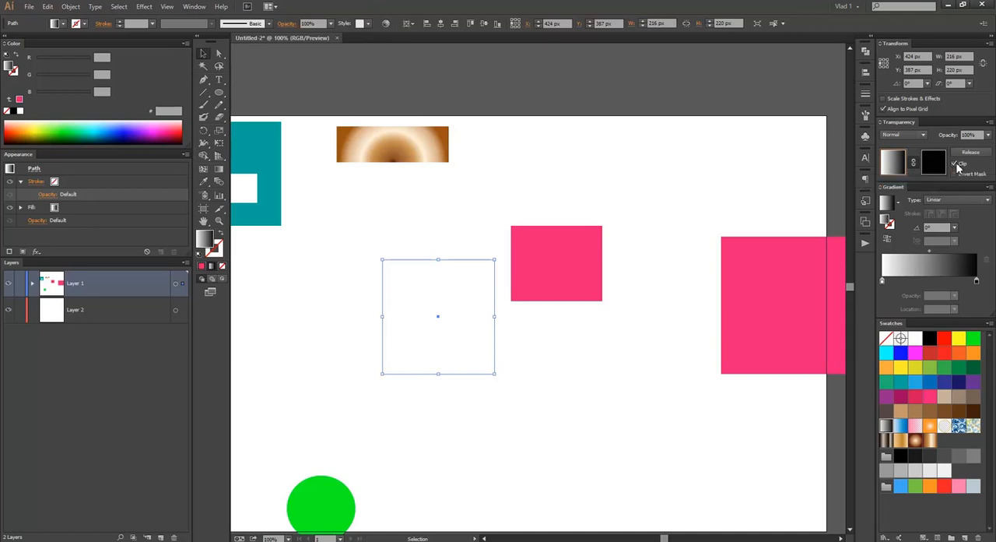
left_click(956, 164)
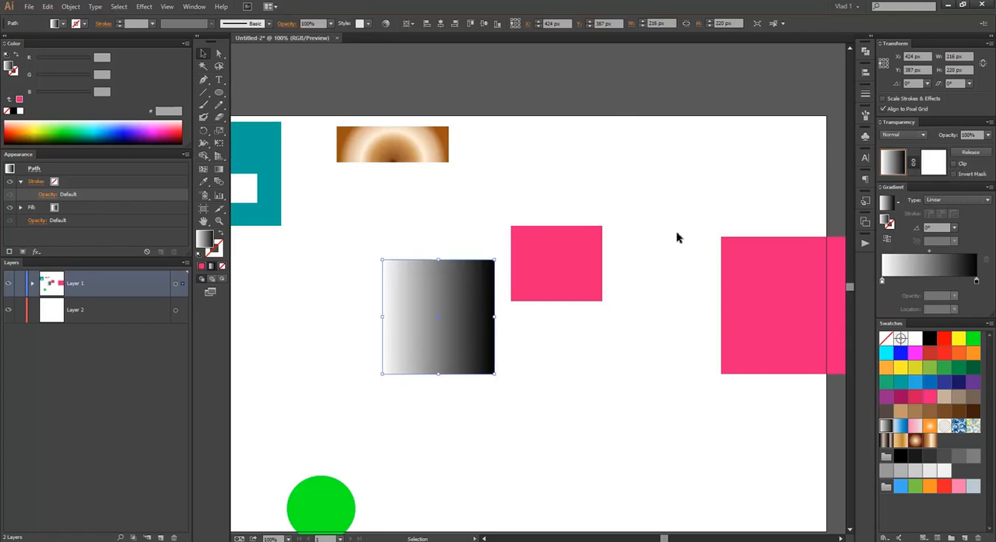
Step: Copy the small pink rectangle into the gradient square's opacity mask and place the copy over the square
left_click(486, 277)
left_click(556, 252)
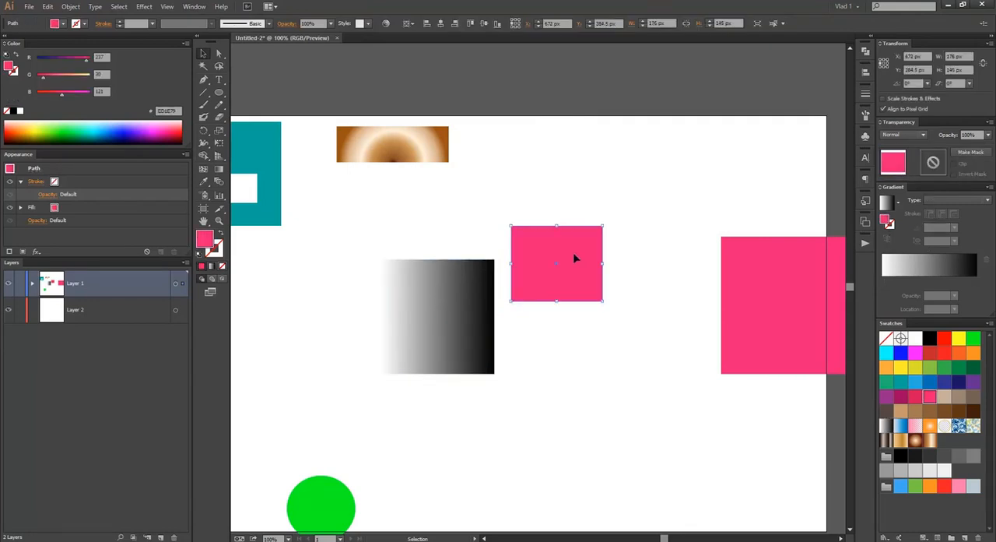
left_click(461, 289)
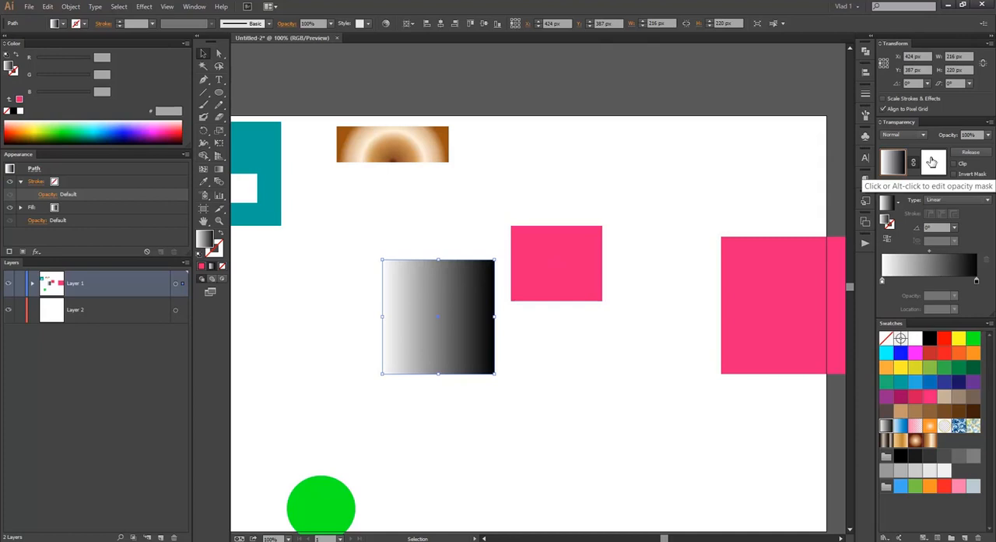
left_click(932, 161)
key("a")
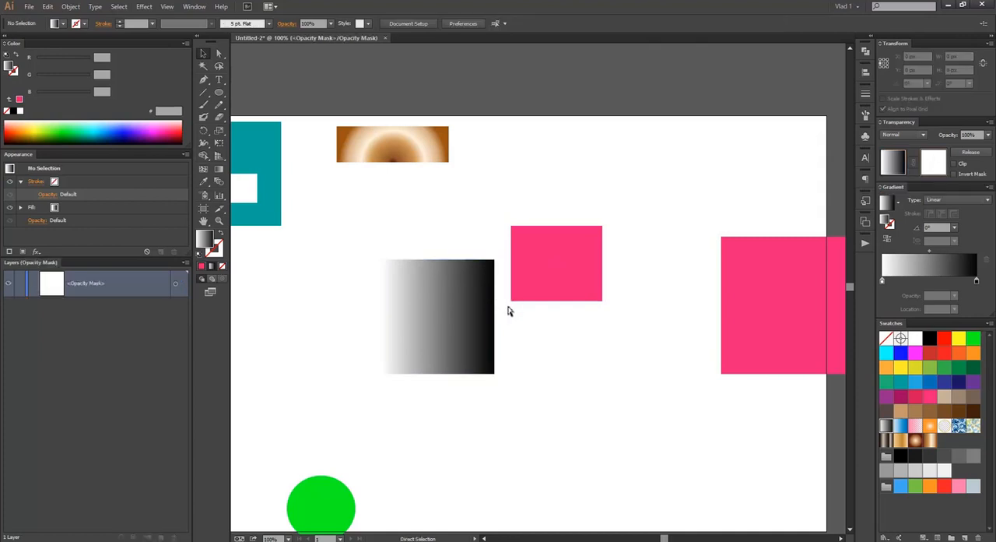
left_click(508, 311)
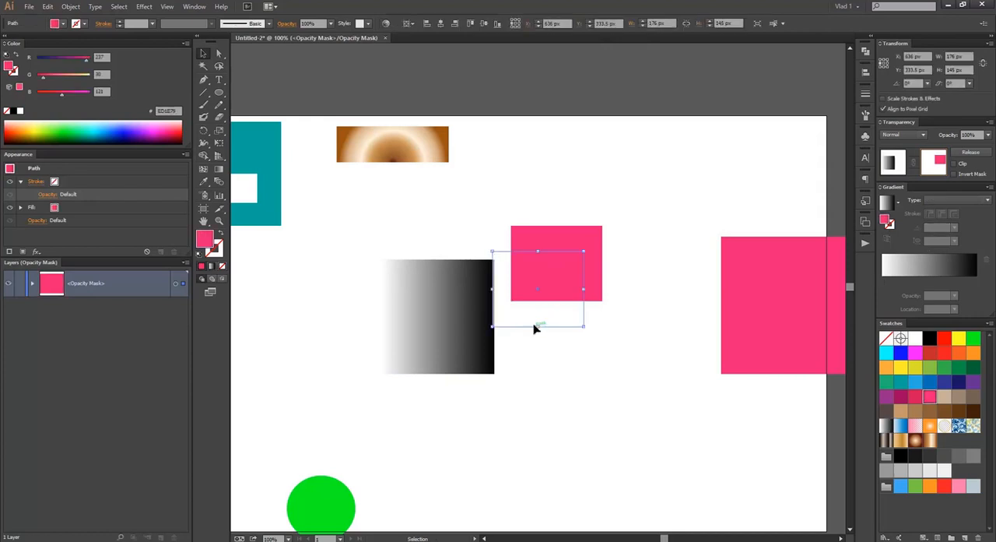
left_click_drag(518, 331, 433, 347)
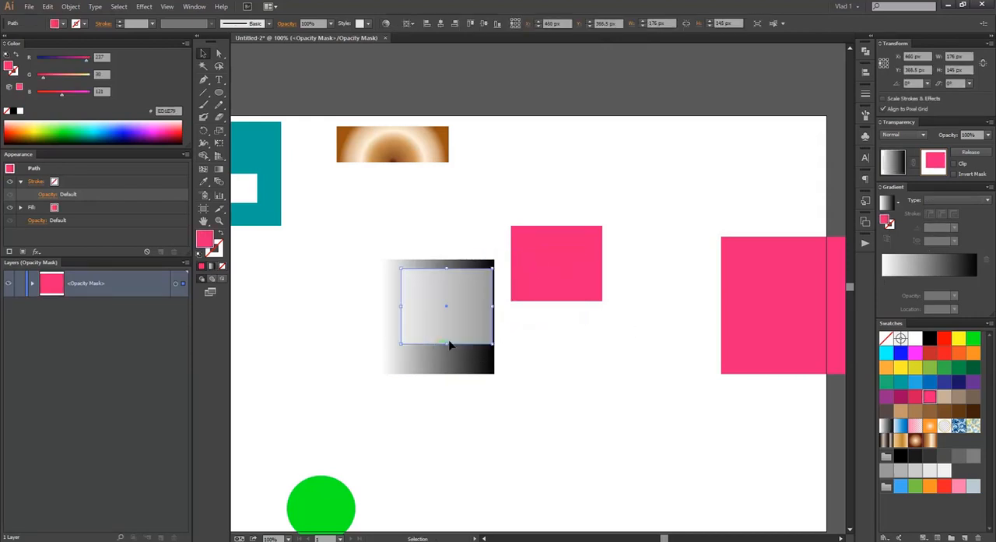
Step: Try a white fill on the opacity mask's rectangle and change it to black
left_click(915, 338)
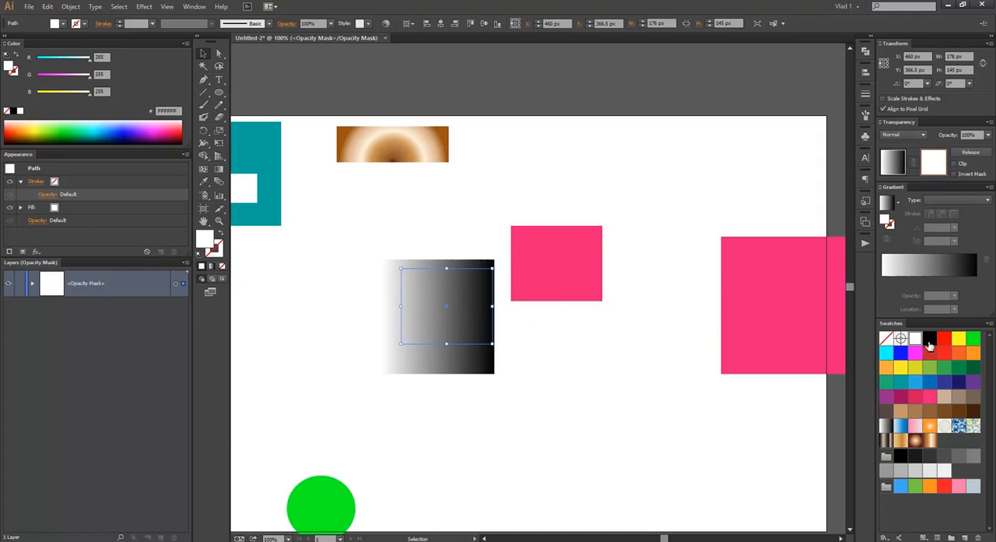
left_click(930, 343)
left_click(441, 223)
Step: Shrink the black mask rectangle to about 90 × 97 px and position it near the centre of the gradient square
left_click_drag(434, 295, 471, 322)
left_click_drag(507, 365, 437, 338)
left_click_drag(402, 311, 447, 318)
left_click(463, 231)
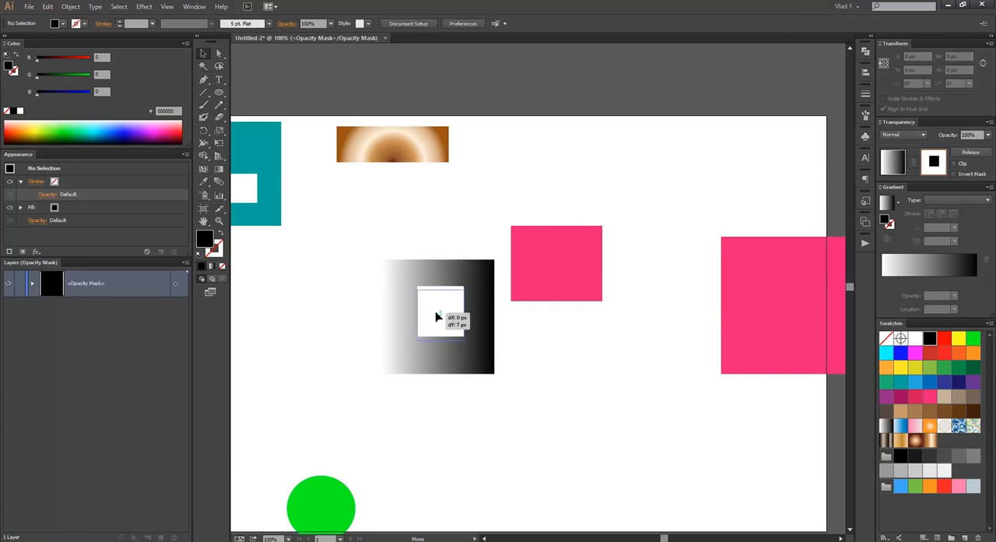
left_click(445, 316)
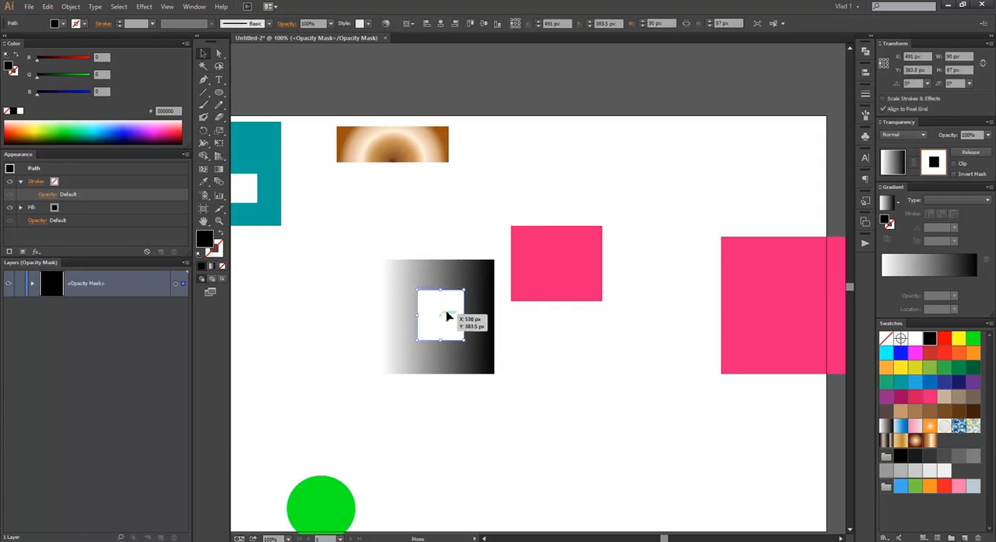
left_click(455, 231)
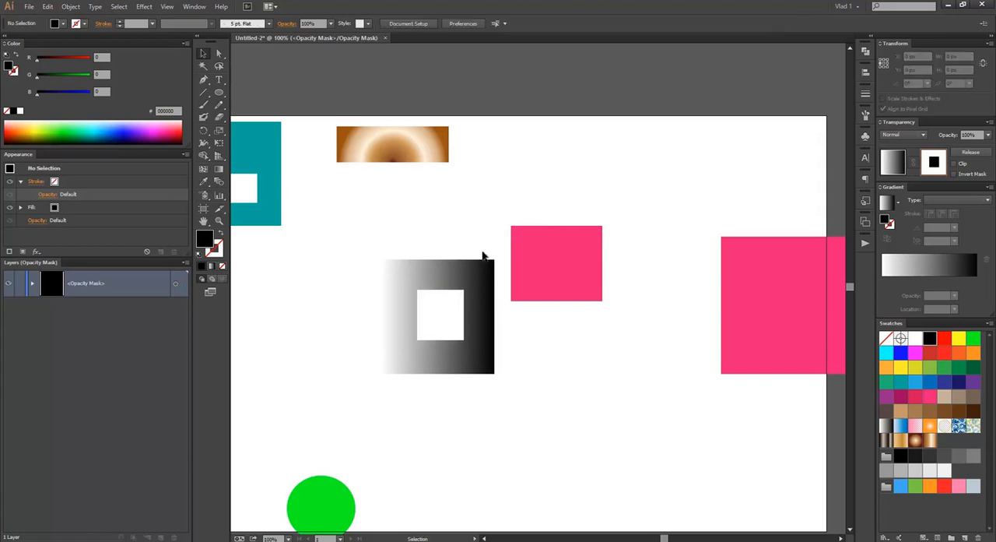
Step: Fill the mask rectangle with the white-to-black linear gradient and select the gradient's black and white stops
left_click(438, 310)
left_click(891, 264)
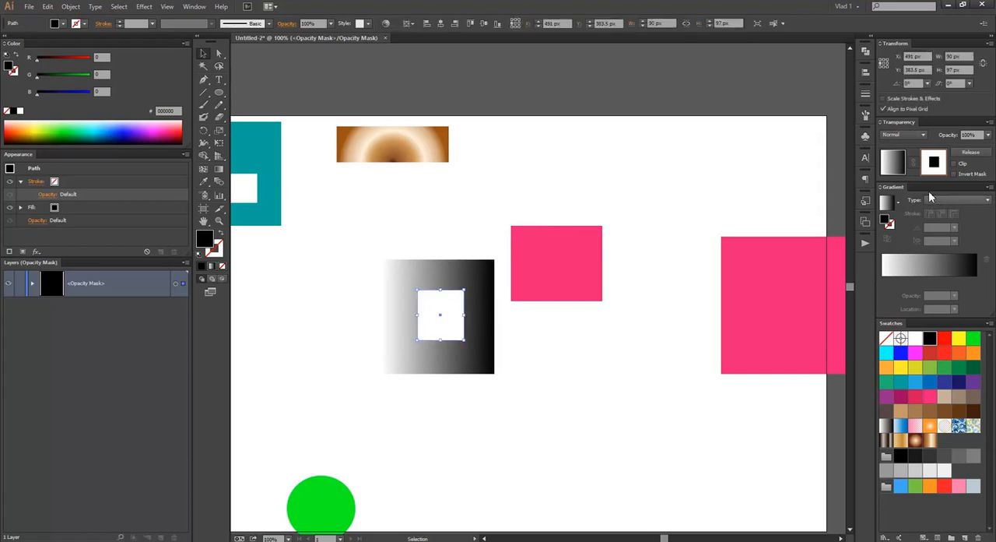
left_click(518, 191)
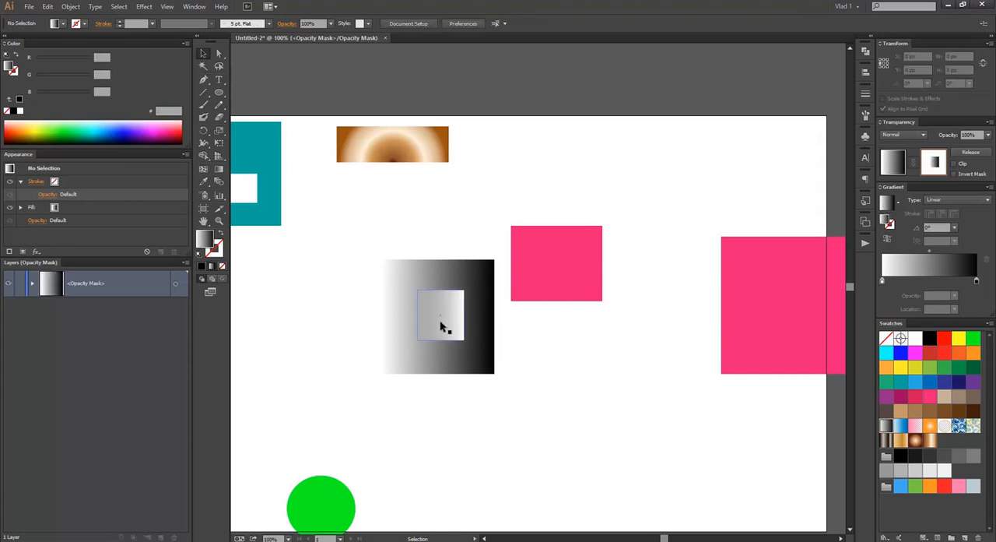
left_click(977, 283)
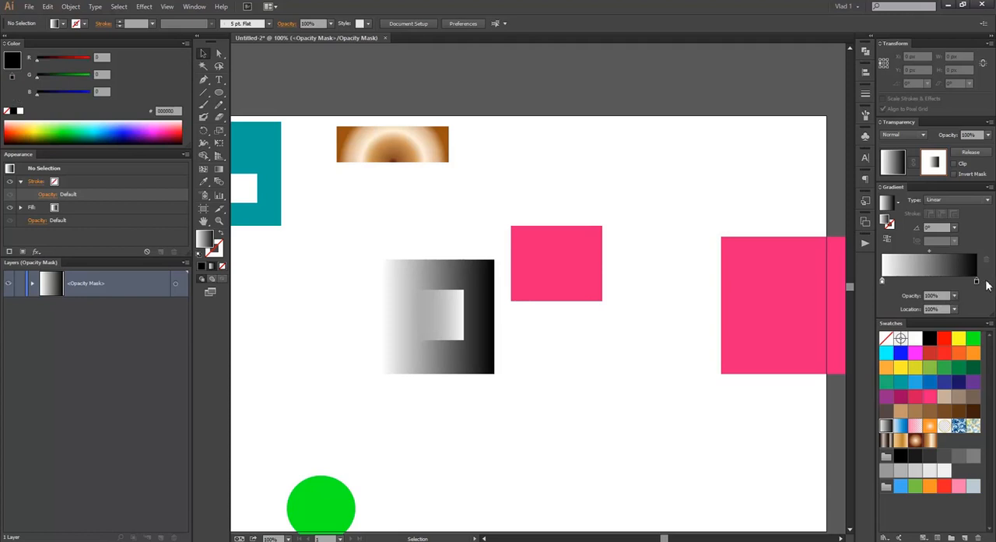
left_click(882, 283)
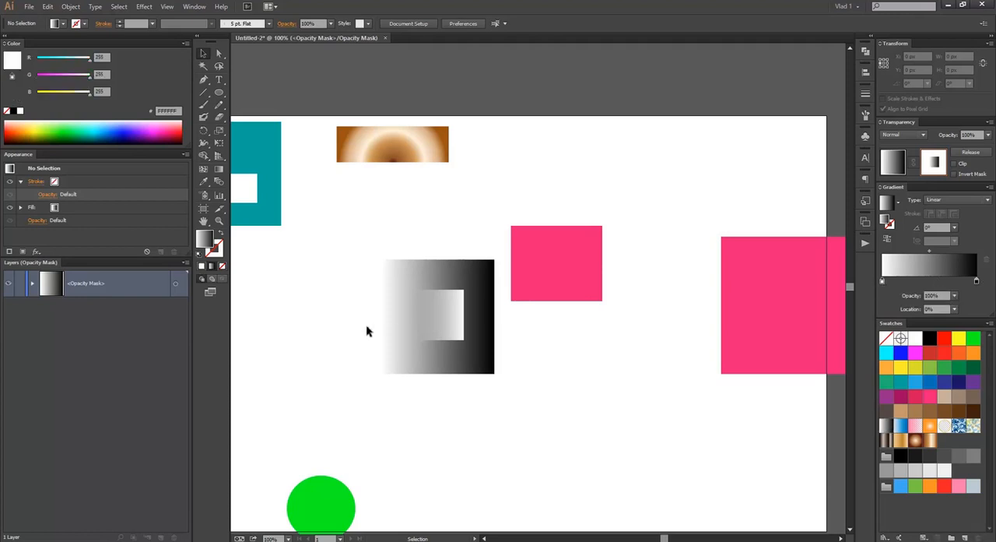
Step: Move the mask rectangle across the gradient square's right edge and change its gradient type to Radial
left_click_drag(428, 315, 495, 304)
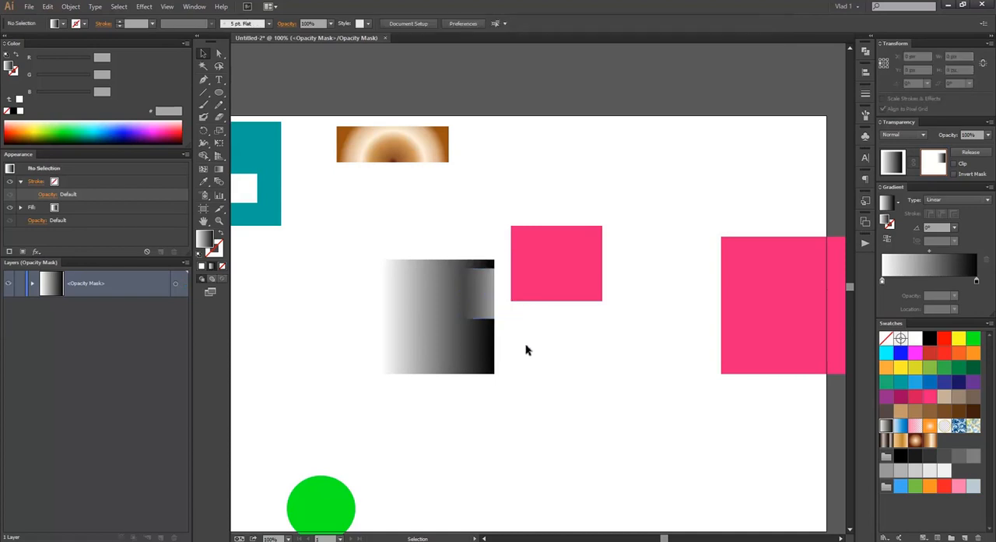
left_click(496, 296)
left_click(948, 199)
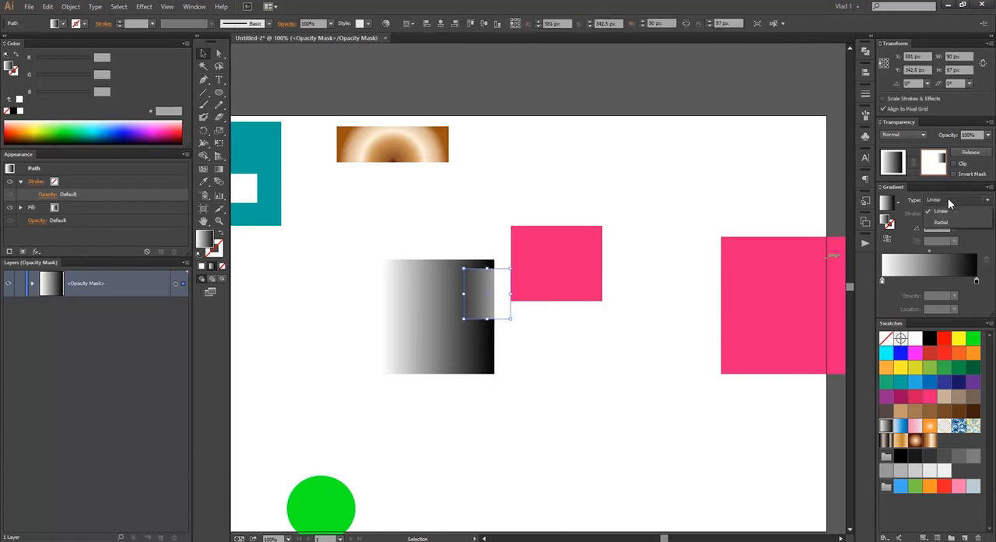
left_click(948, 224)
Step: Move the radial mask rectangle to the gradient square's lower right area and invert the opacity mask
left_click_drag(483, 289, 477, 324)
left_click(487, 226)
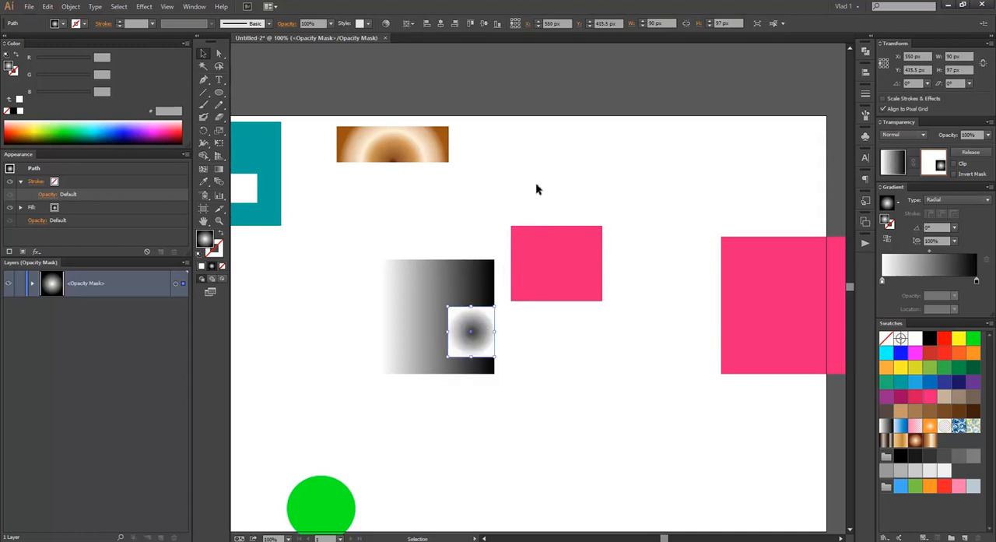
left_click(536, 183)
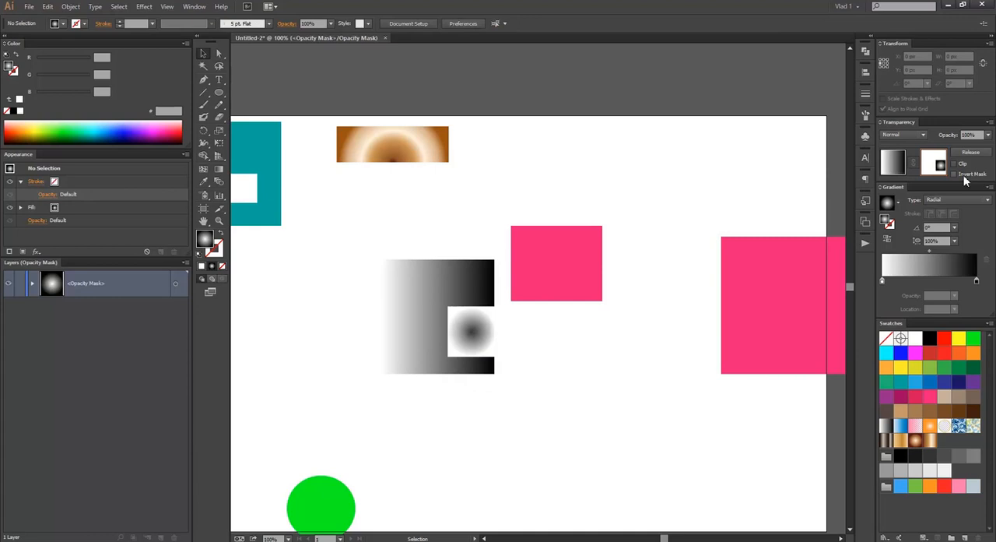
left_click(491, 319)
left_click(953, 174)
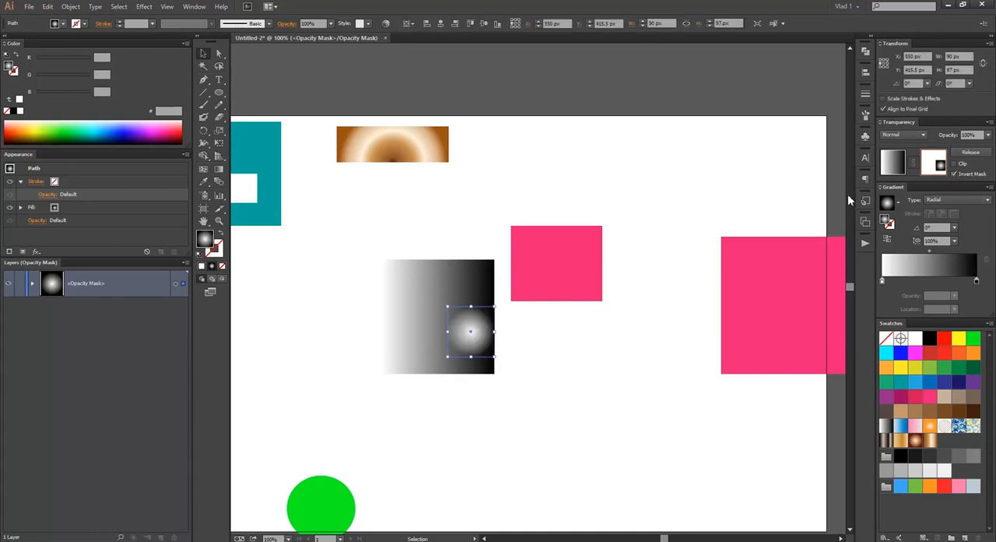
Step: Move the radial mask rectangle to X 515, Y 366.5 px and show the extra transparency options, keeping the blending mode Normal
left_click_drag(471, 332, 443, 294)
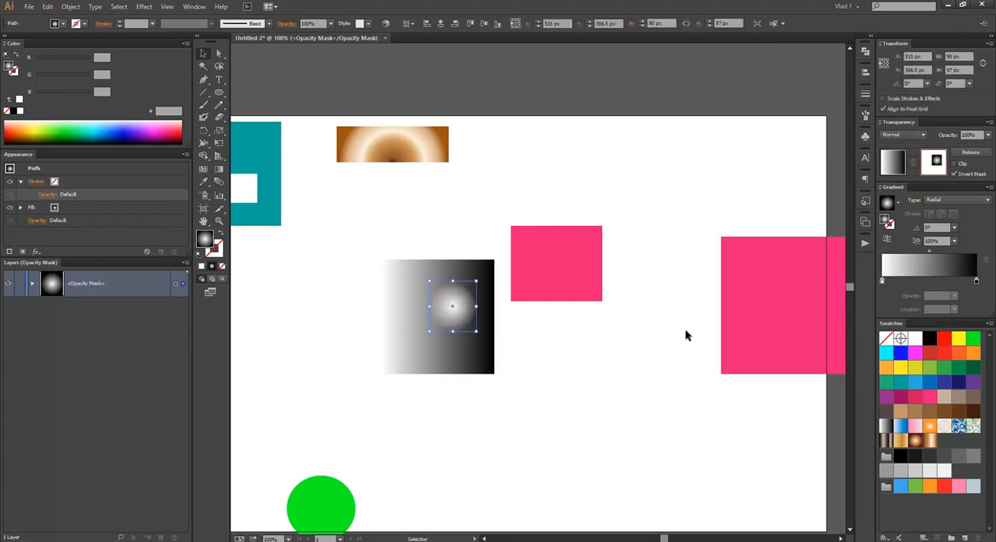
left_click(881, 122)
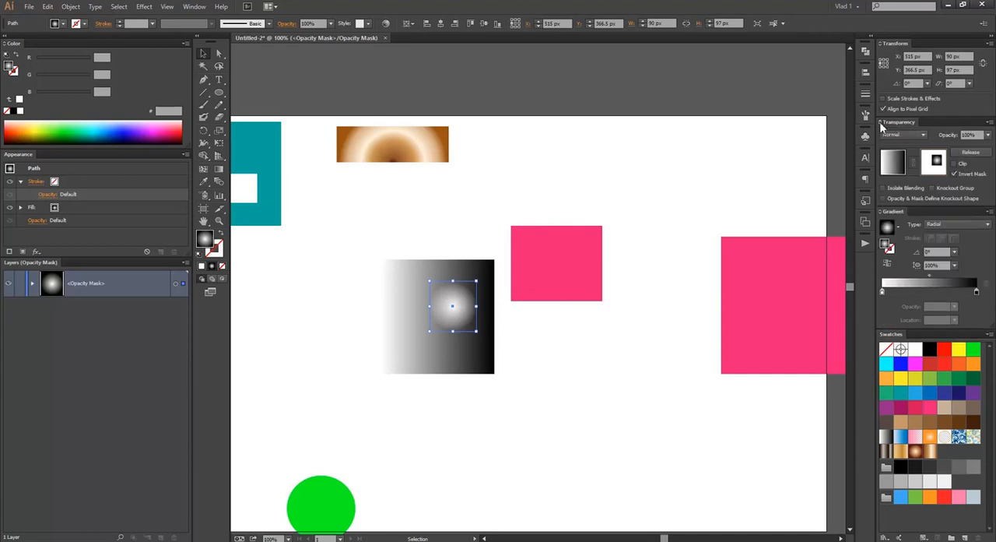
left_click(911, 189)
left_click(933, 187)
left_click(932, 188)
left_click(908, 134)
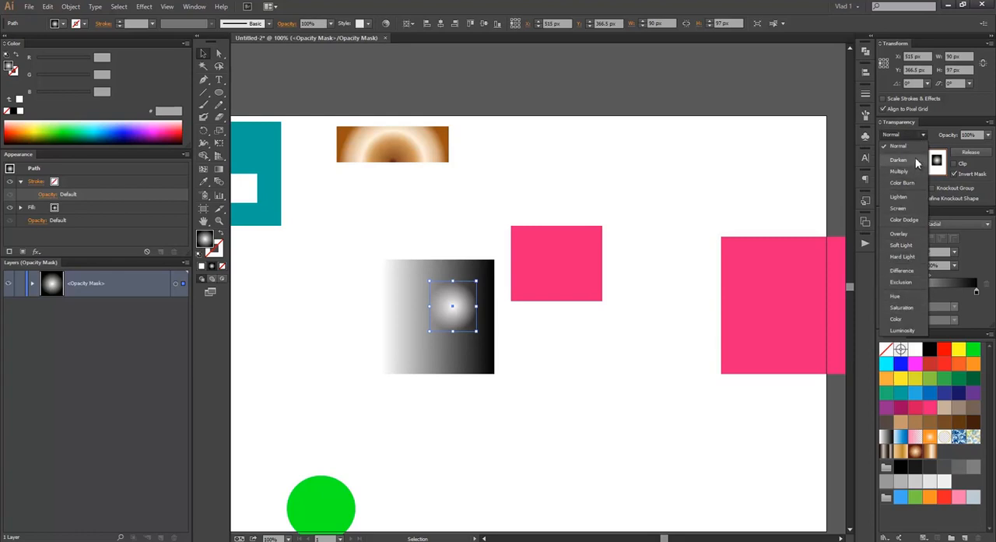
left_click(899, 146)
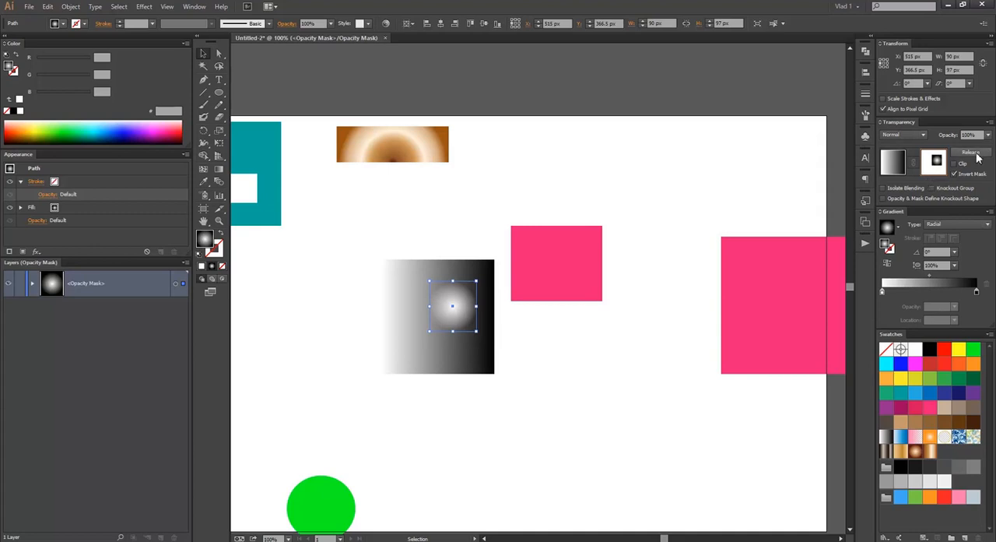
Step: Release the opacity mask and move the radial gradient rectangle close to the gradient square's right edge
left_click(978, 157)
left_click(454, 191)
left_click_drag(451, 309, 476, 314)
left_click(425, 312)
Step: Make an opacity mask from the gradient square and the radial rectangle, and turn off its clipping
left_click_drag(415, 236, 506, 411)
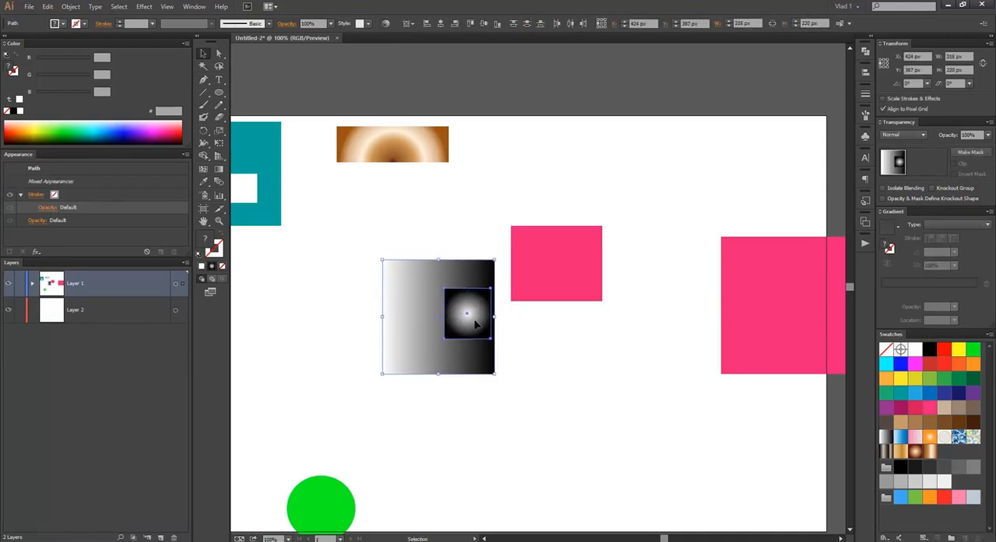
right_click(472, 310)
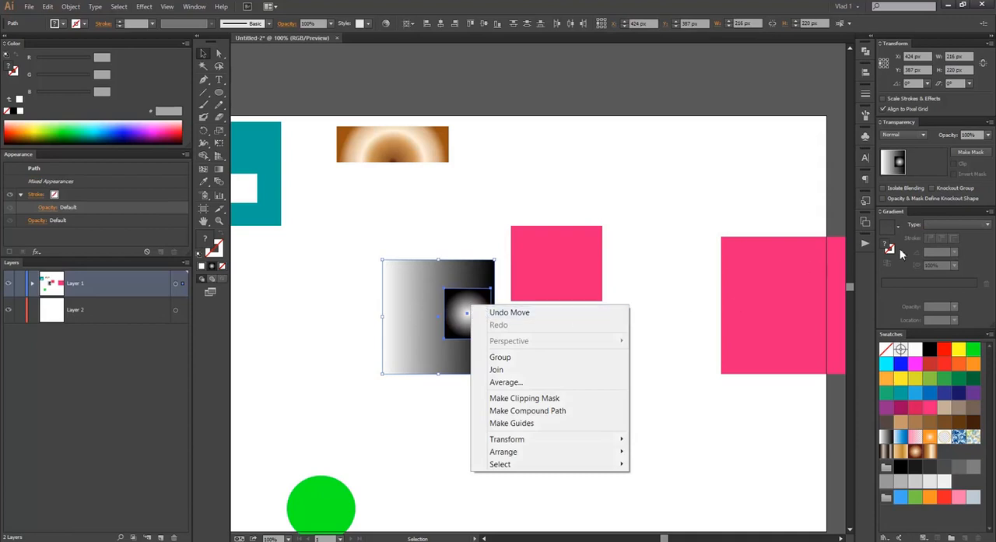
left_click(980, 192)
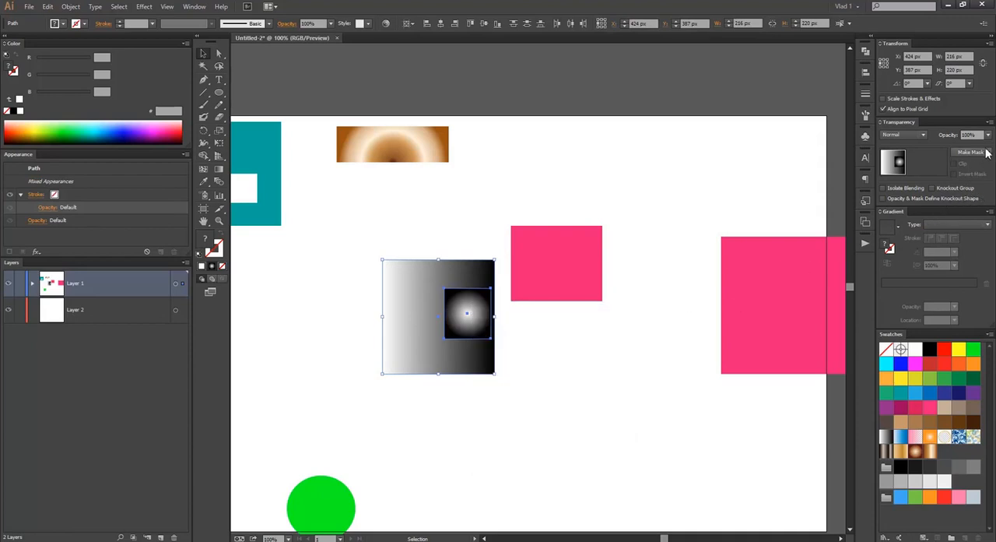
left_click(973, 152)
left_click(616, 207)
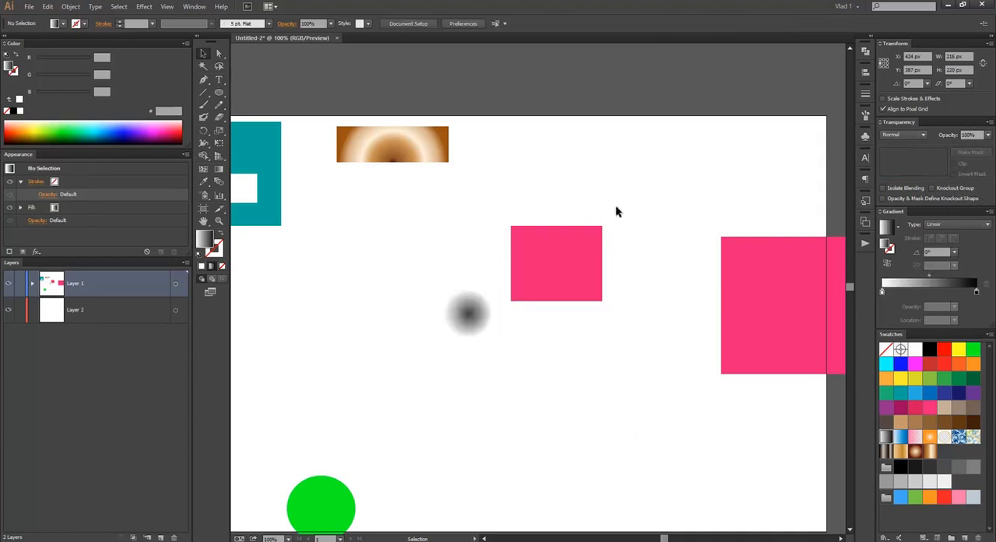
left_click(447, 310)
left_click(956, 163)
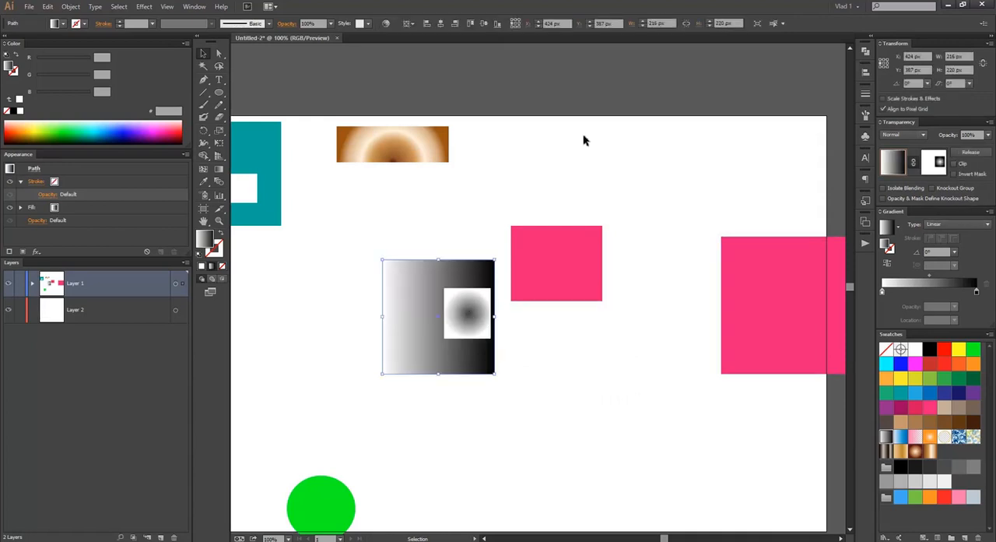
Step: Examine the additional opacity mask commands and the mask link for the masked gradient square
left_click(585, 141)
left_click(413, 332)
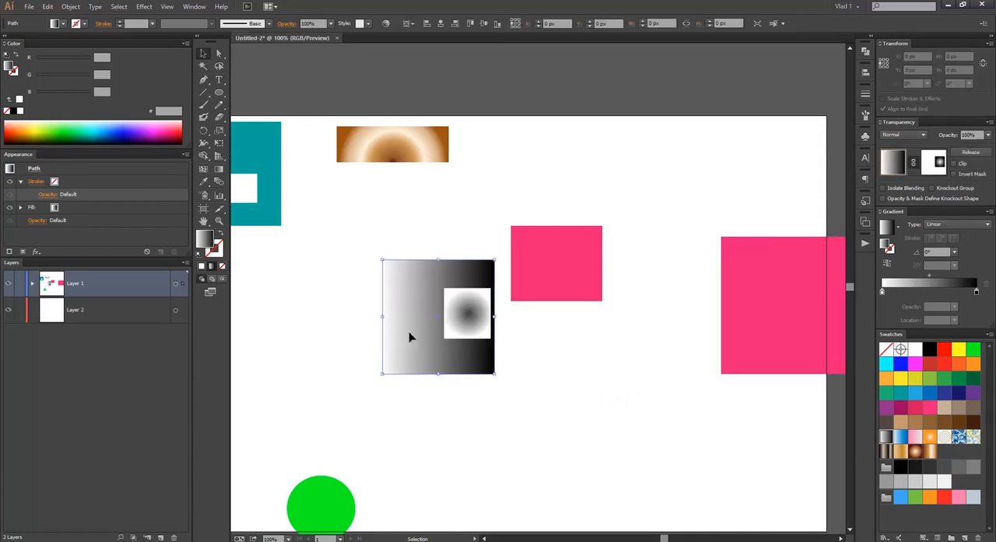
left_click(989, 125)
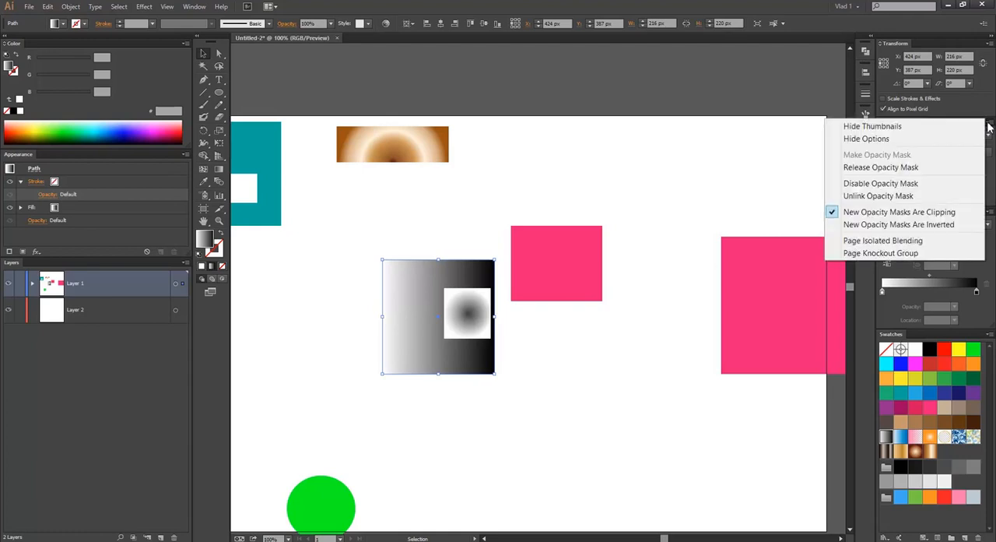
left_click(989, 122)
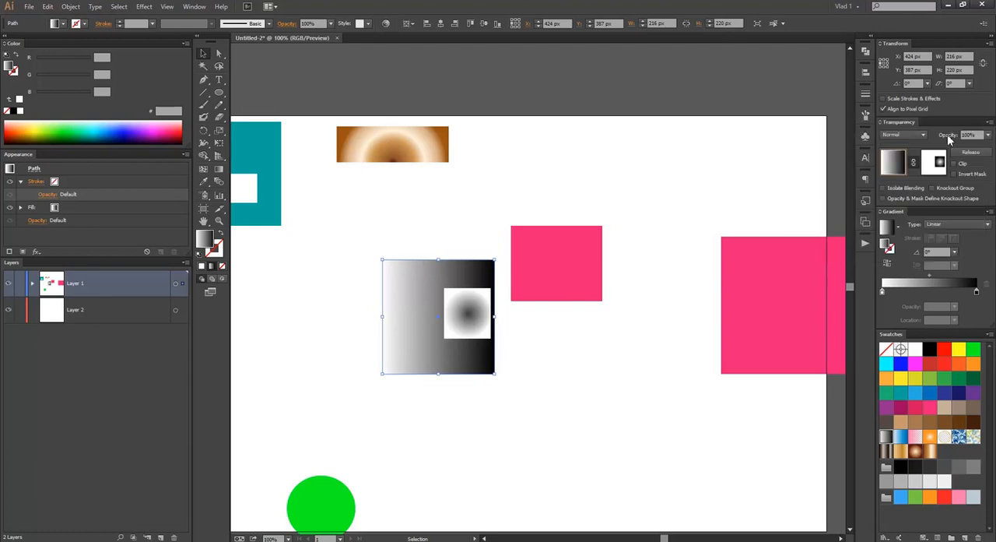
left_click(988, 122)
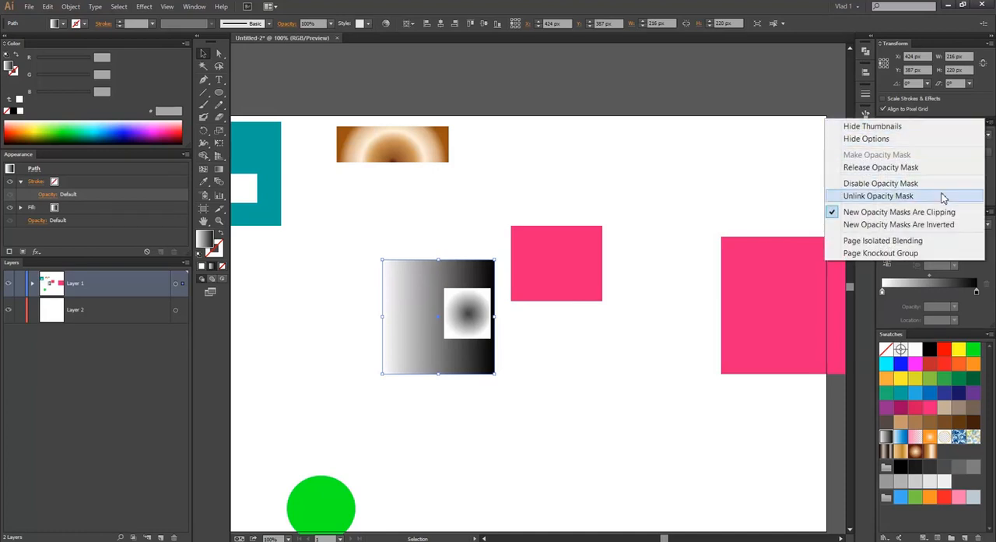
left_click(991, 161)
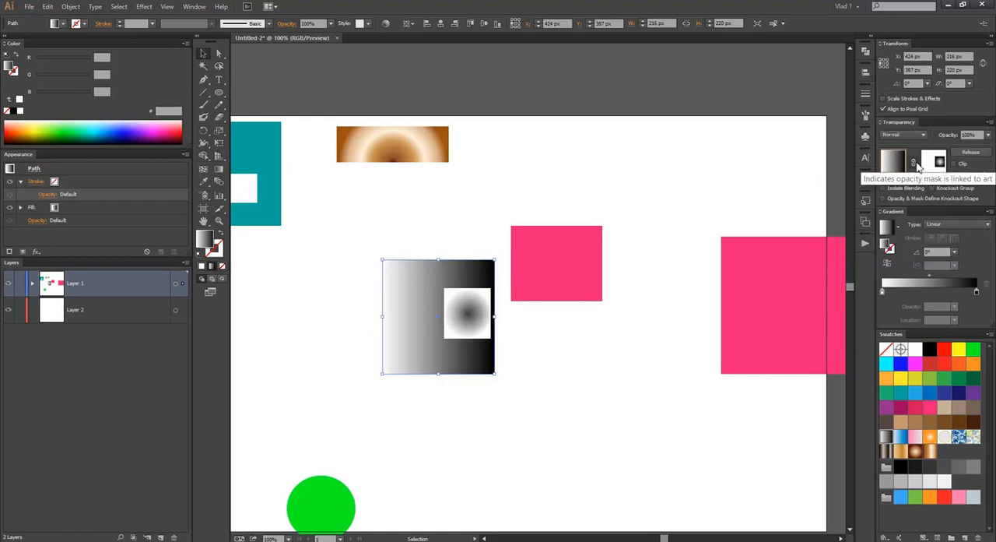
Step: Move the masked square to X 441, Y 467 px, shifting it relative to its mask, and place the brown gradient rectangle below the teal square
left_click(550, 184)
mouse_move(402, 303)
left_mouse_down()
mouse_move(541, 166)
mouse_move(407, 278)
mouse_move(408, 291)
left_mouse_up()
left_click_drag(576, 169, 504, 379)
left_click(913, 163)
left_click(441, 247)
mouse_move(444, 337)
left_mouse_down()
mouse_move(483, 197)
mouse_move(471, 329)
mouse_move(507, 327)
mouse_move(443, 318)
left_mouse_up()
Step: Release the gradient square's opacity mask and deselect the shapes, with the whole artboard in view
left_click(971, 152)
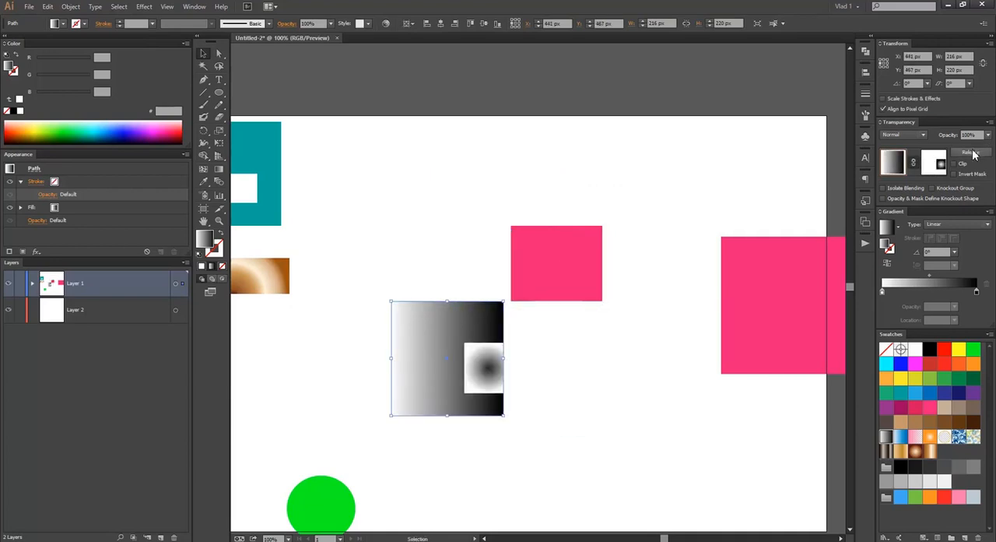
left_click(635, 189)
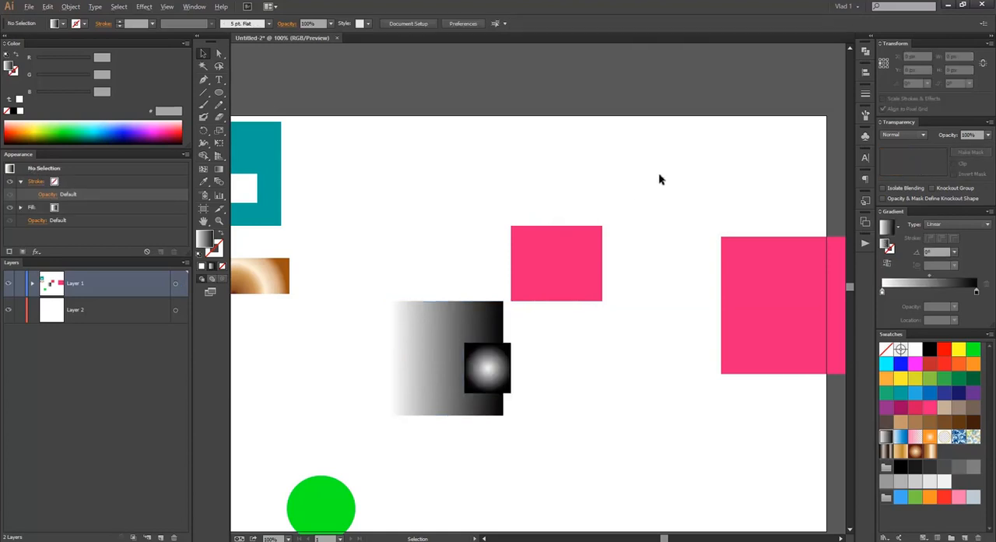
key("ctrl+minus")
left_click_drag(566, 159, 490, 167)
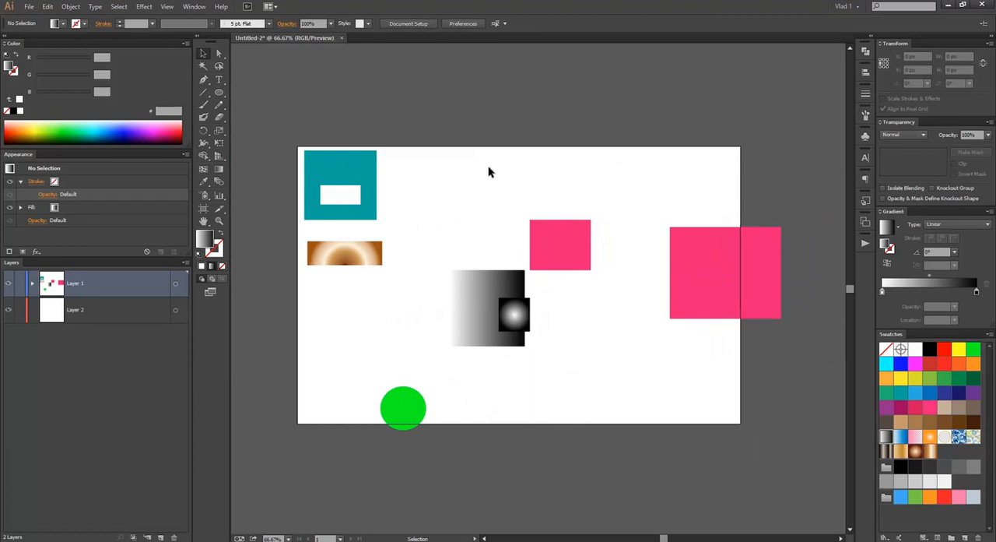